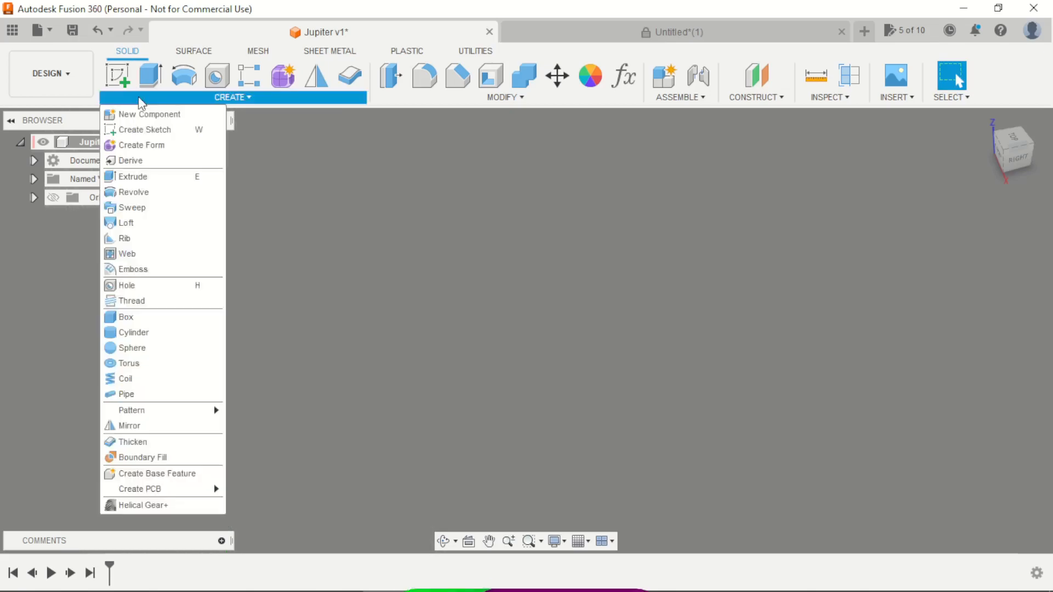
Create a new-body box on the horizontal plane from the origin, 30 mm long, 100 mm wide and 10 mm high
click(156, 321)
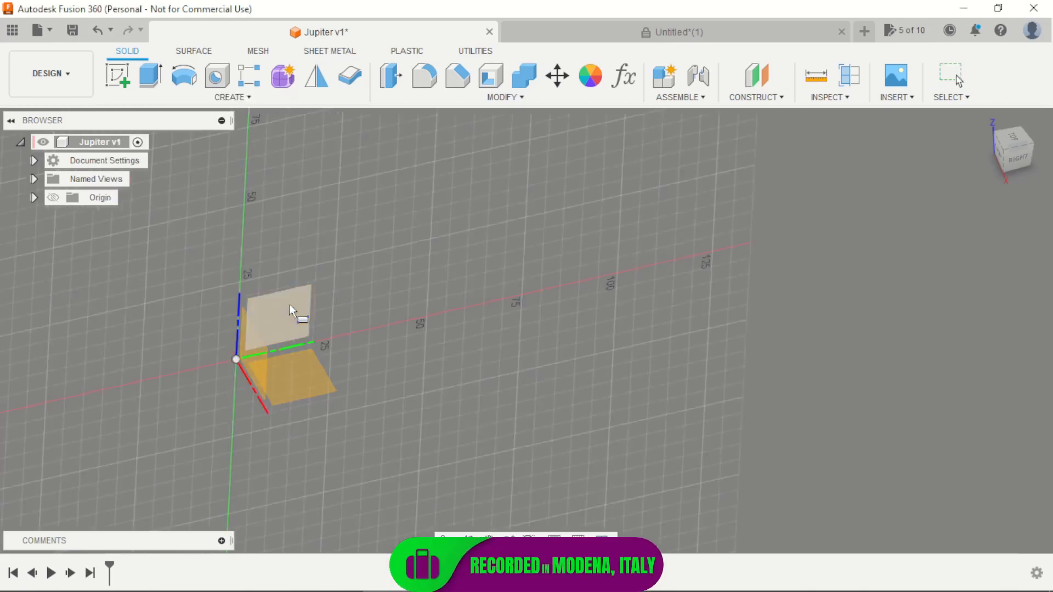
click(320, 386)
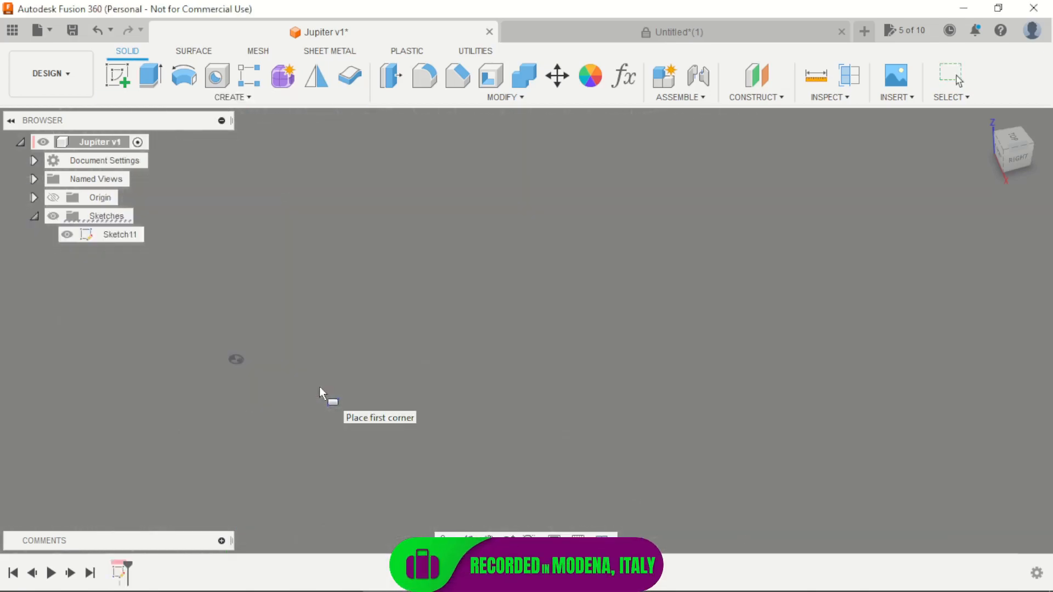
click(235, 359)
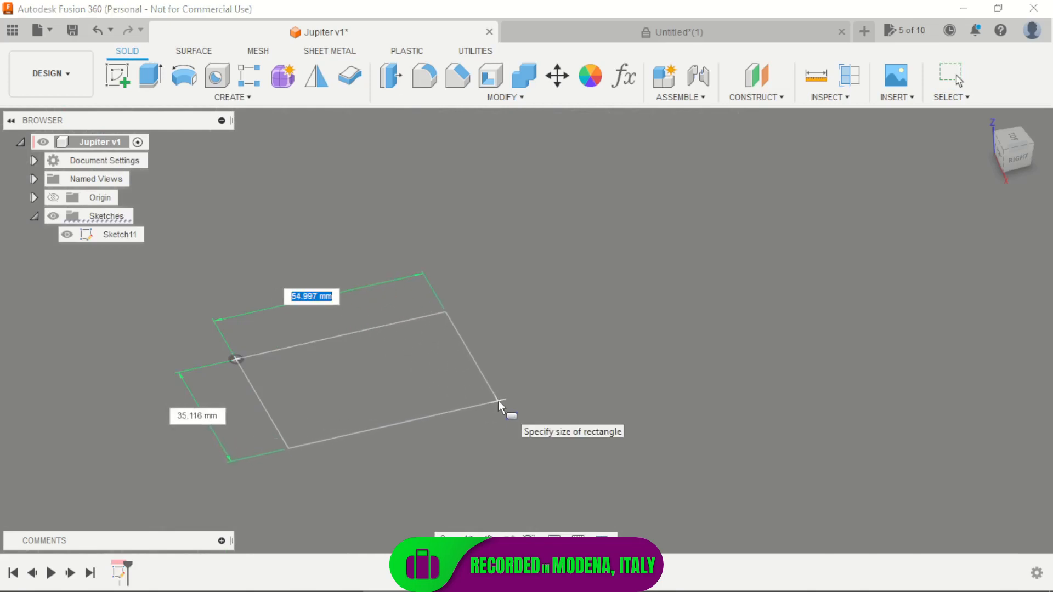
text(100)
key(Tab)
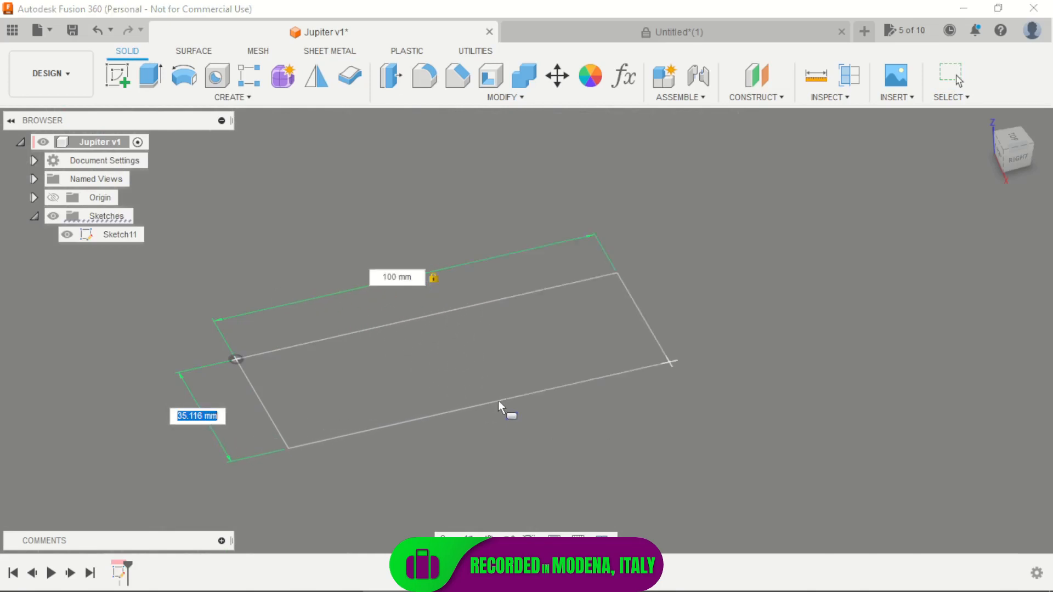
text(30)
key(Return)
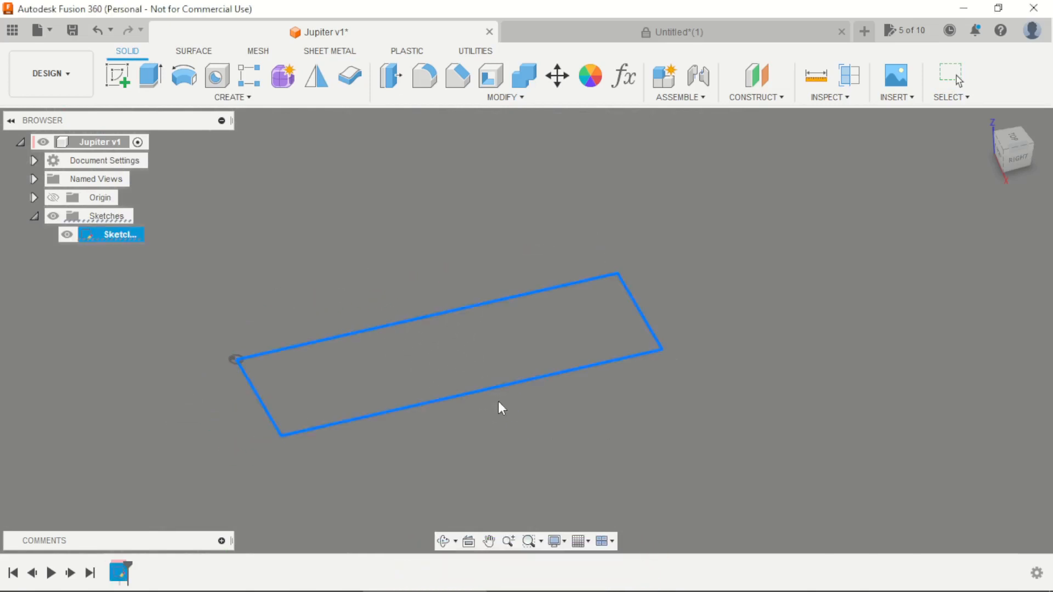
text(10)
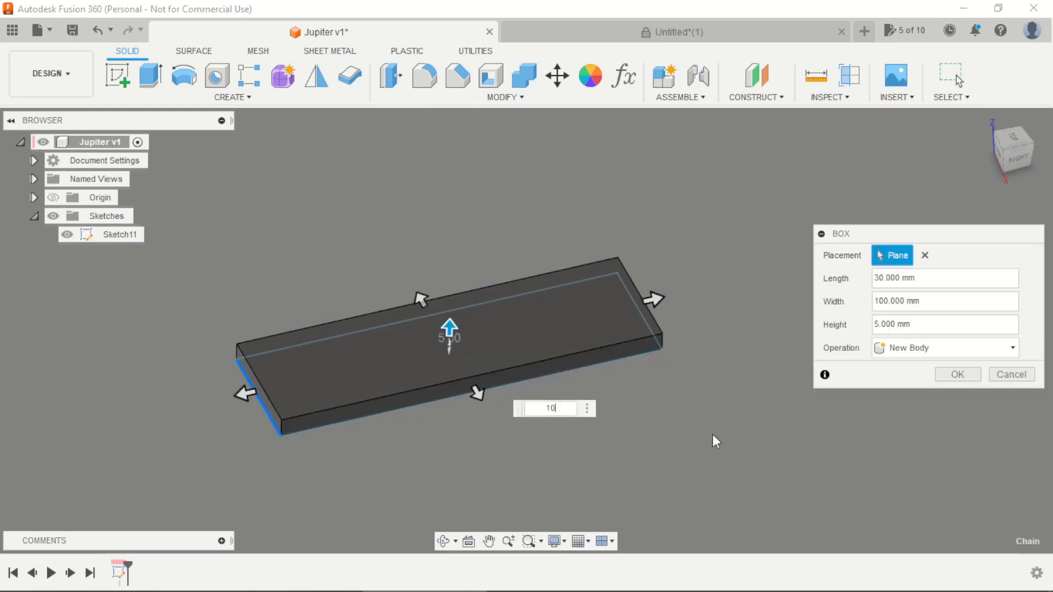
key(Return)
Start a sketch on the box's top face and add the text JUPITER in a text frame along its length
mouse_move(638, 452)
shift+middle_down()
mouse_move(656, 411)
mouse_move(651, 439)
shift+middle_up()
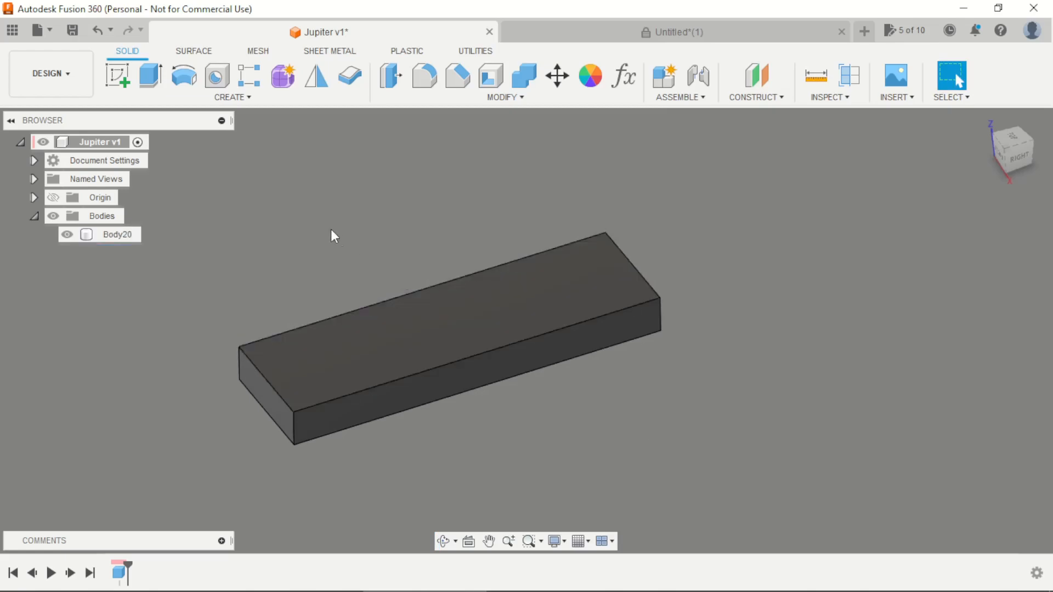
click(117, 76)
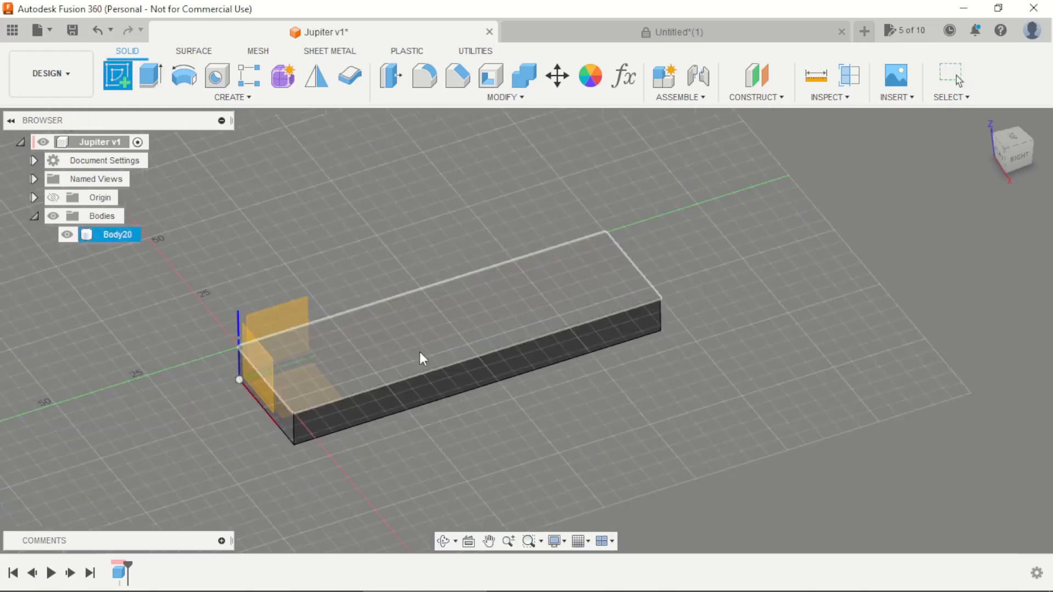
click(420, 340)
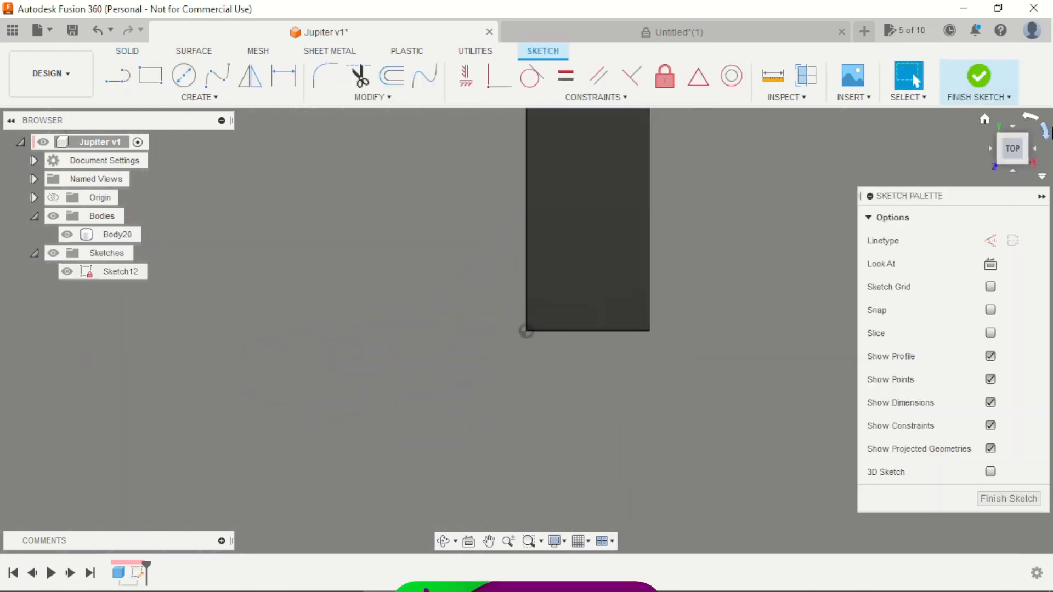
click(1045, 131)
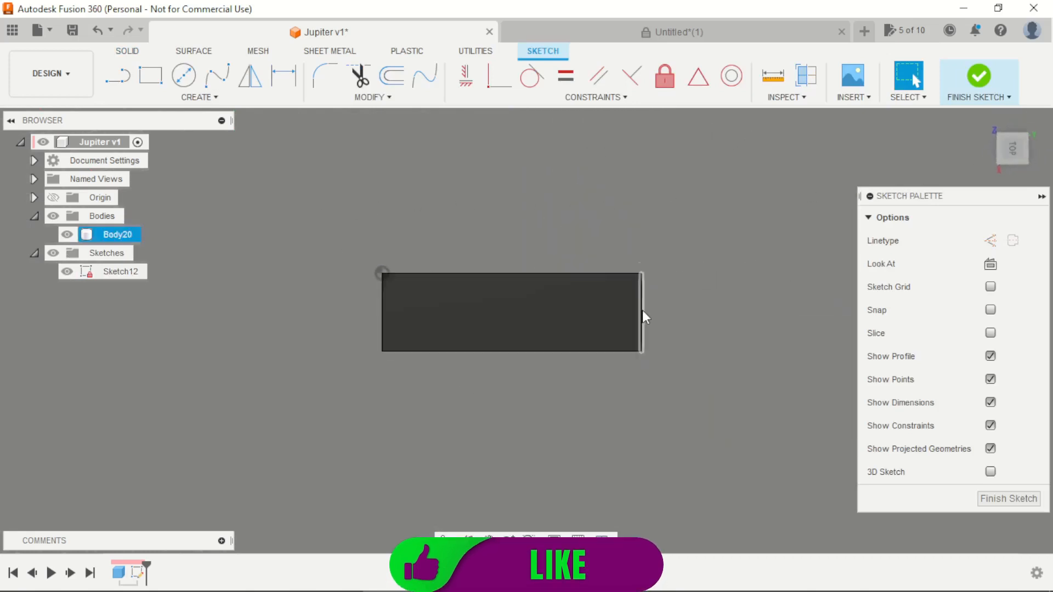
scroll(642, 310, up, 3)
click(198, 97)
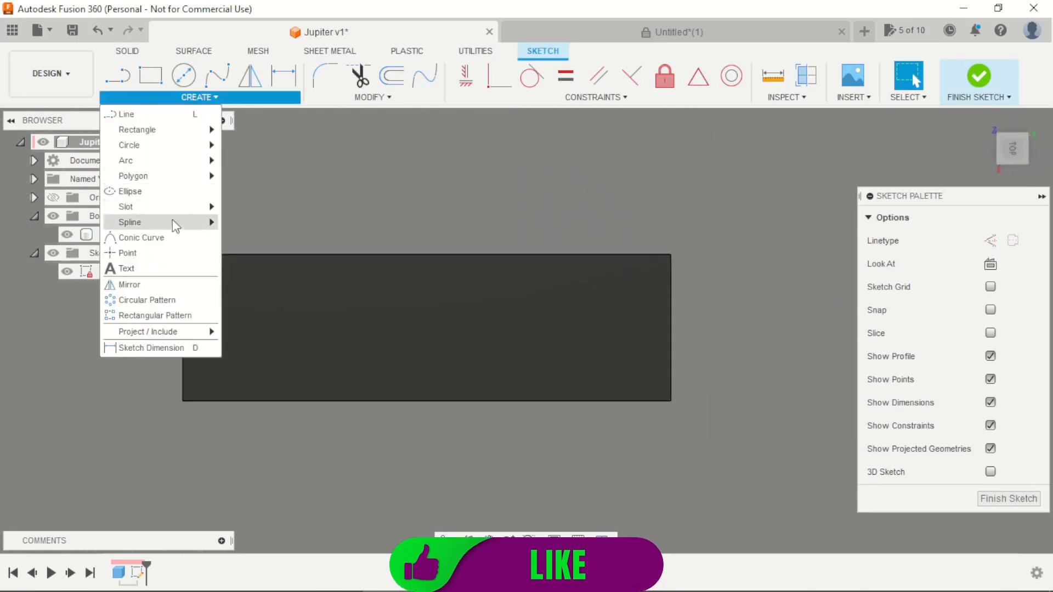
click(128, 269)
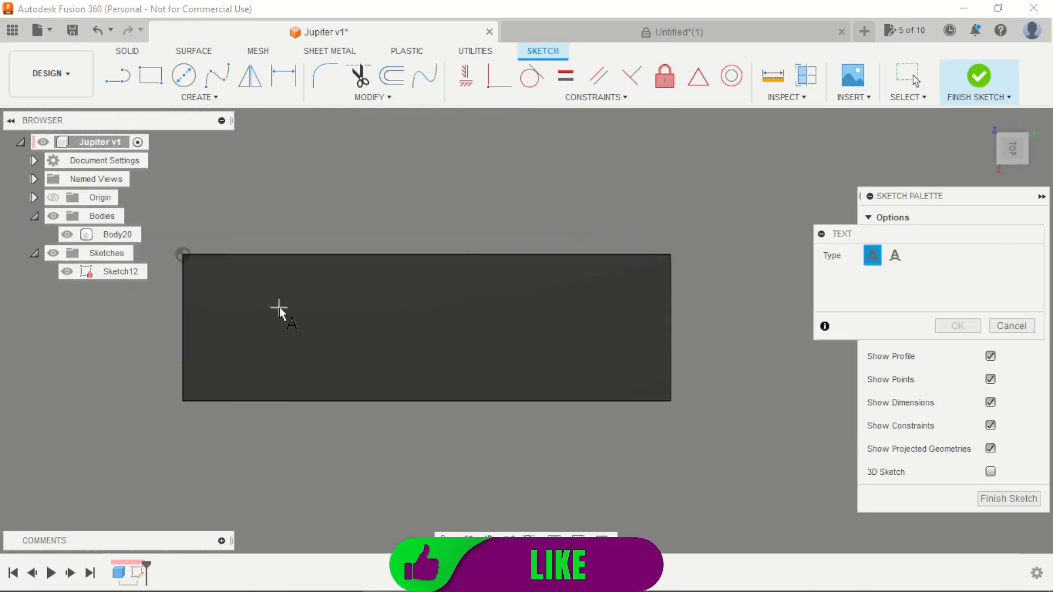
click(237, 286)
click(638, 370)
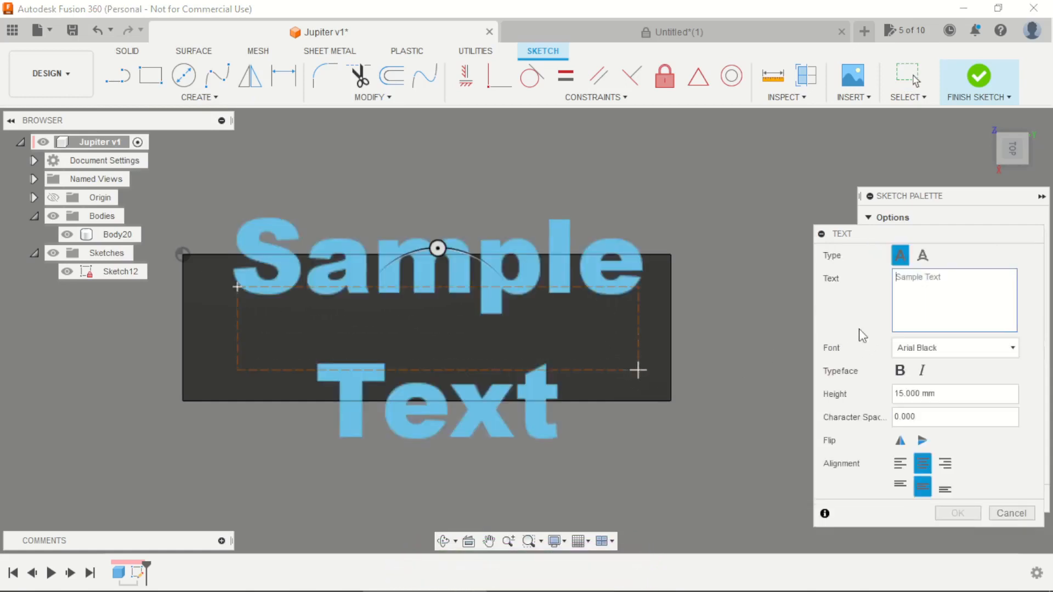
text(JUPIT)
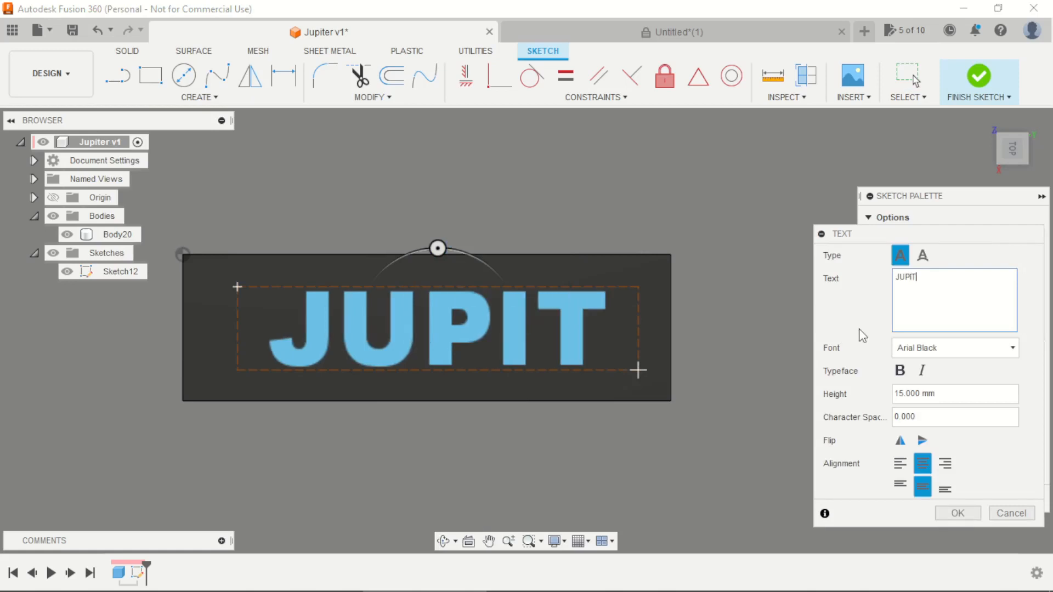
text(ER)
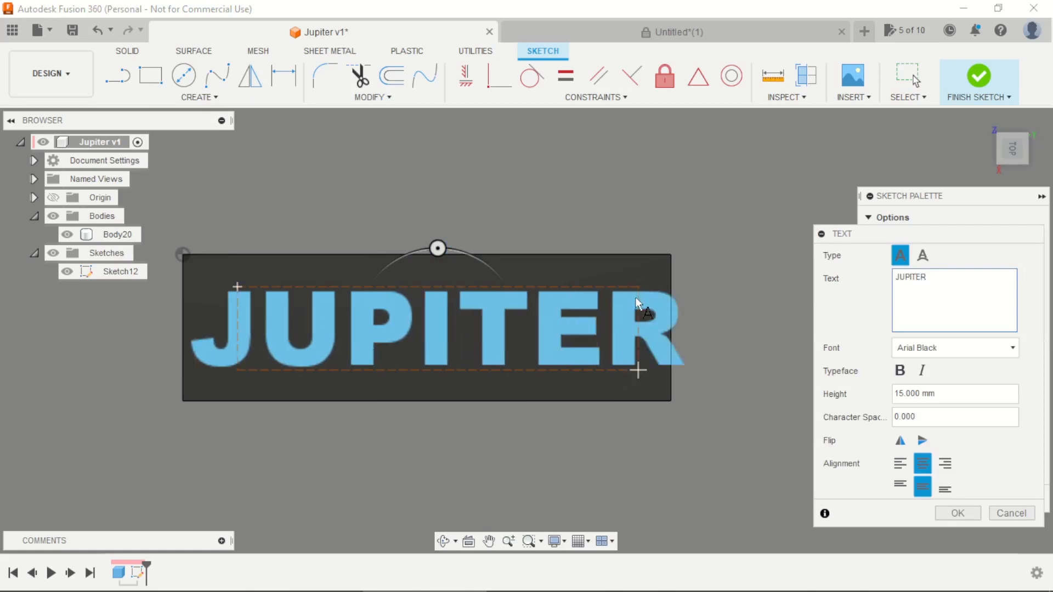
Set the JUPITER text height to 14 mm, accept the text and finish the sketch
click(953, 392)
shift+click(901, 390)
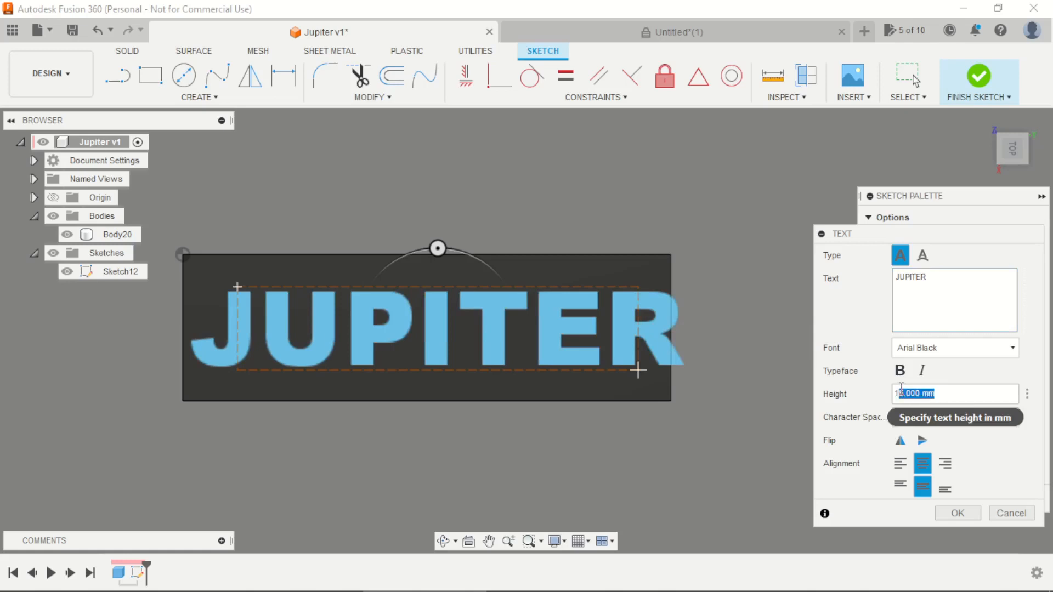
text(4)
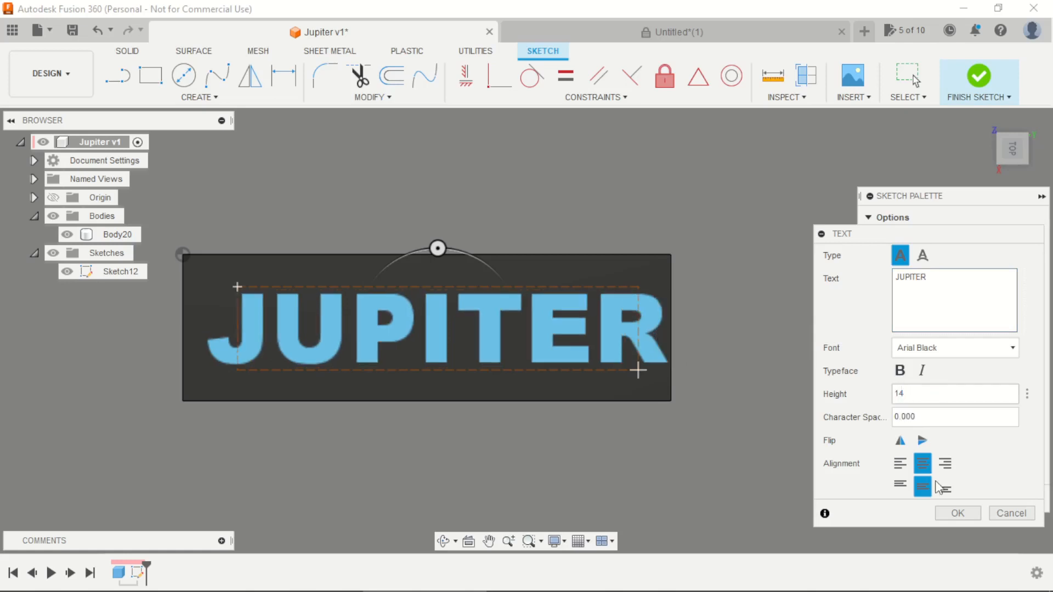
click(965, 515)
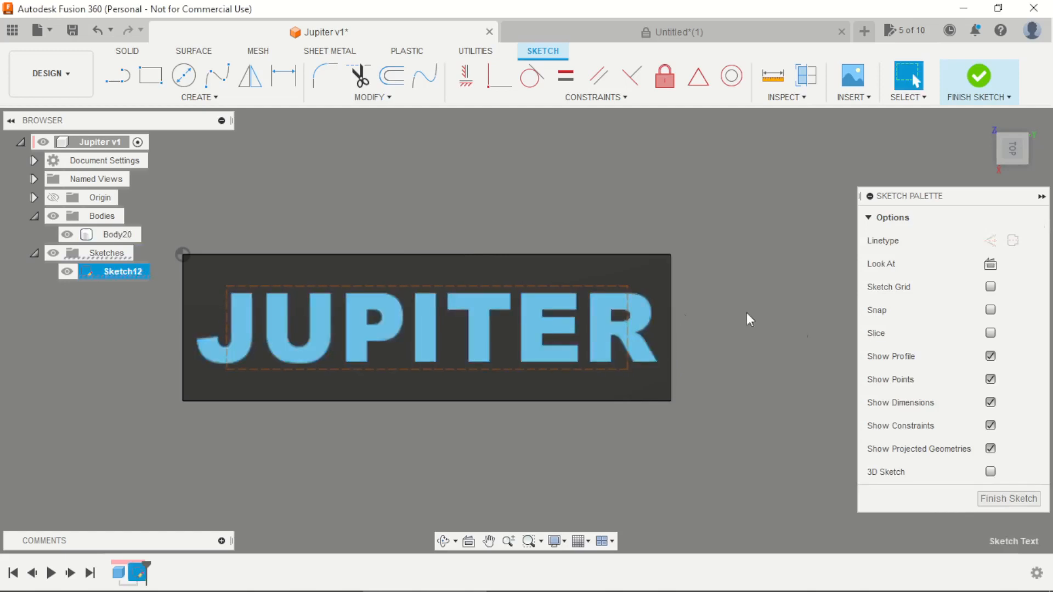
click(993, 498)
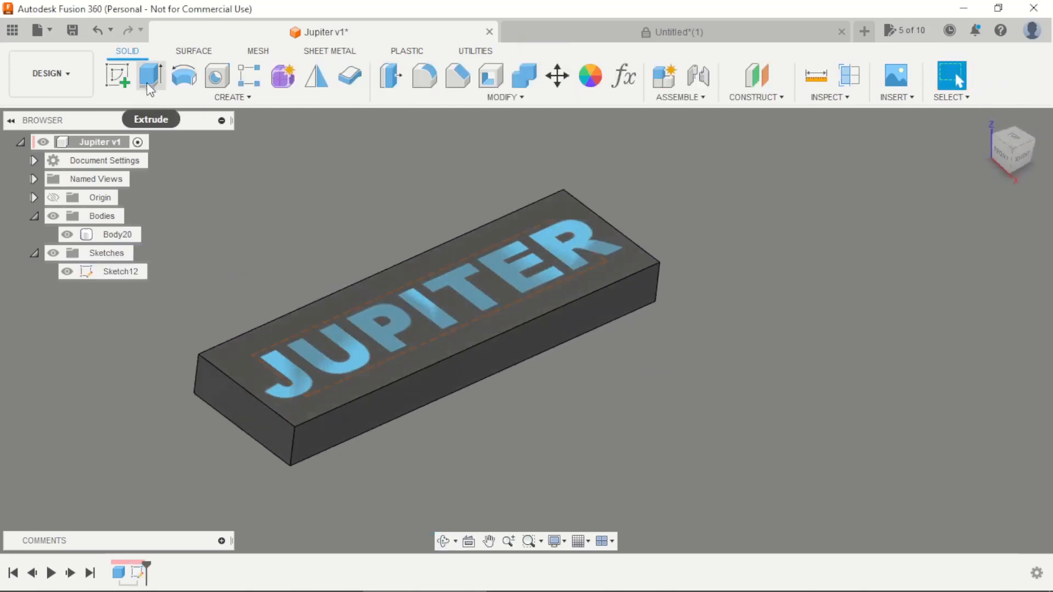
Sketch a three-point arc on the box's narrow front end face, rising from its upper edge
click(117, 76)
click(277, 443)
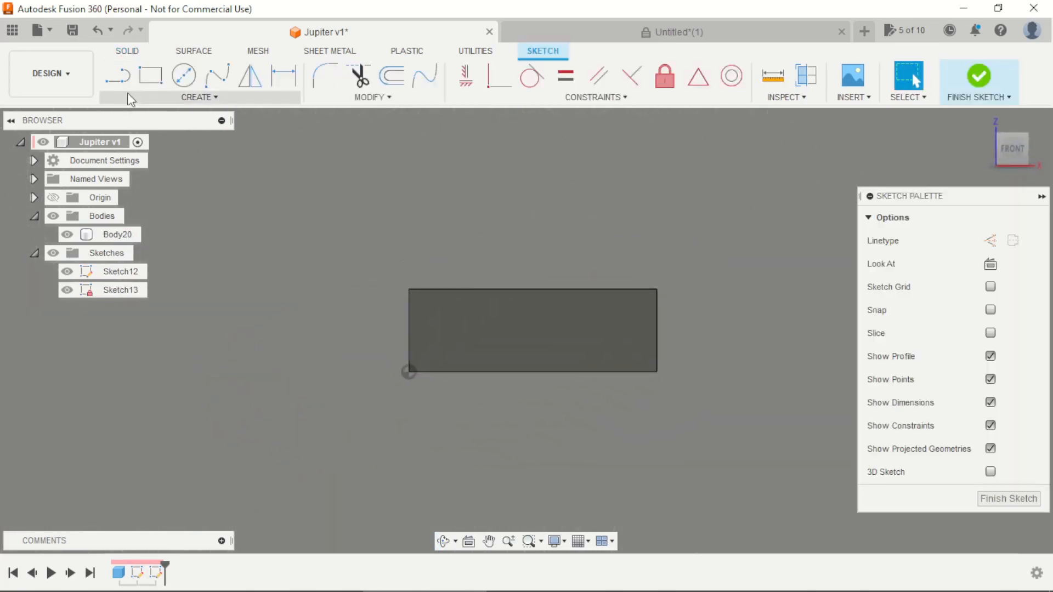
click(131, 99)
mouse_move(131, 164)
click(258, 163)
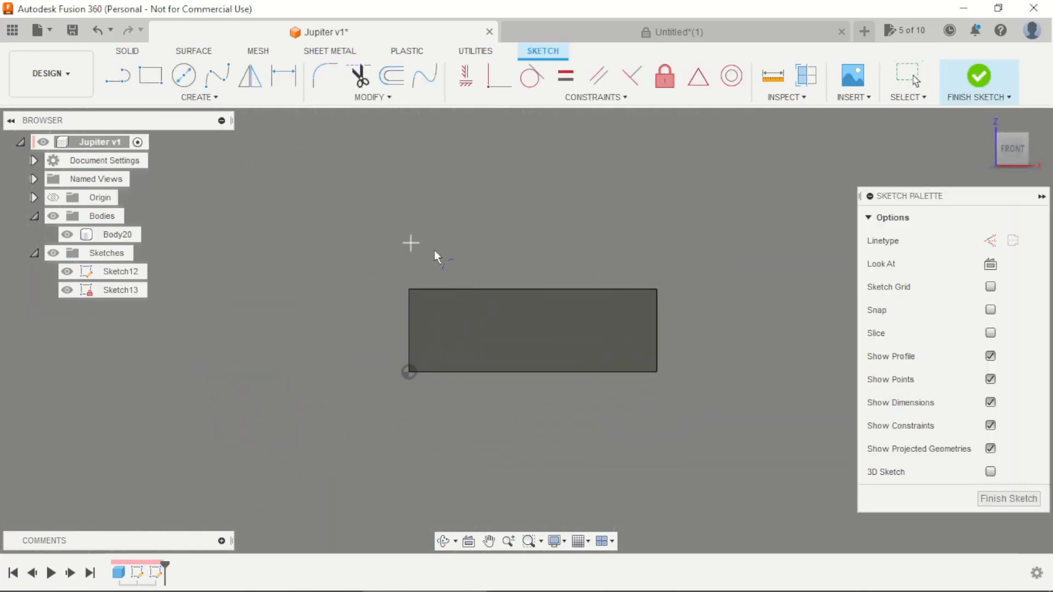
click(667, 188)
click(599, 214)
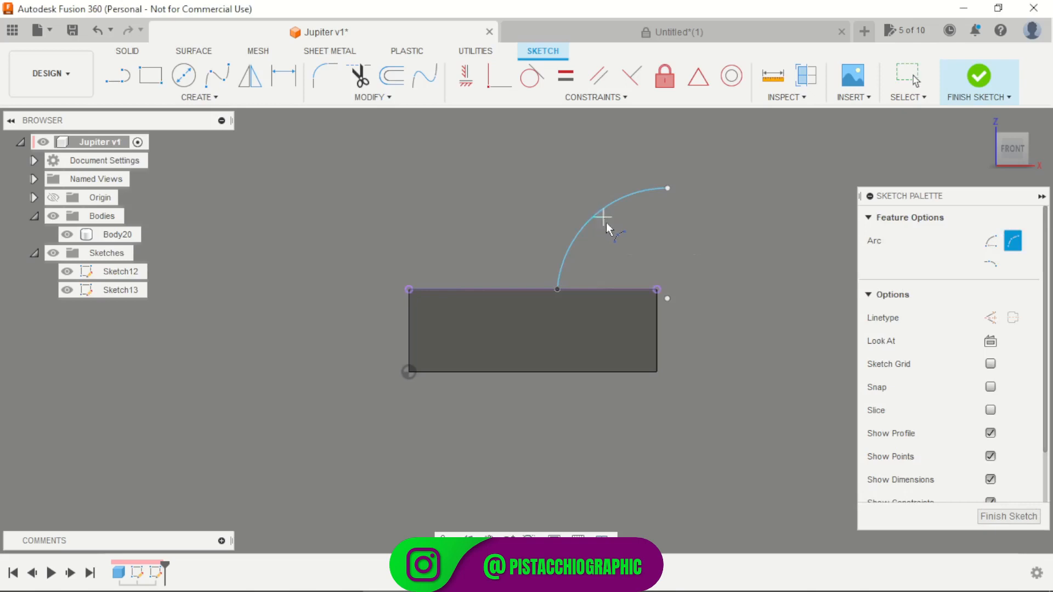
key(Escape)
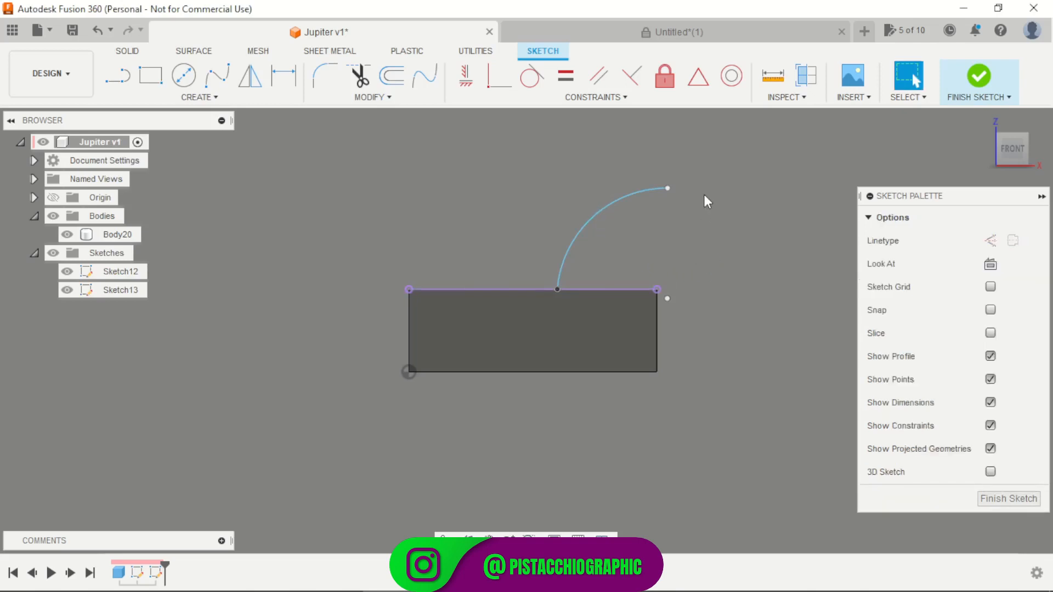
Apply a horizontal constraint between the arc's centre point and the end corner of the face's upper edge
click(466, 75)
click(644, 290)
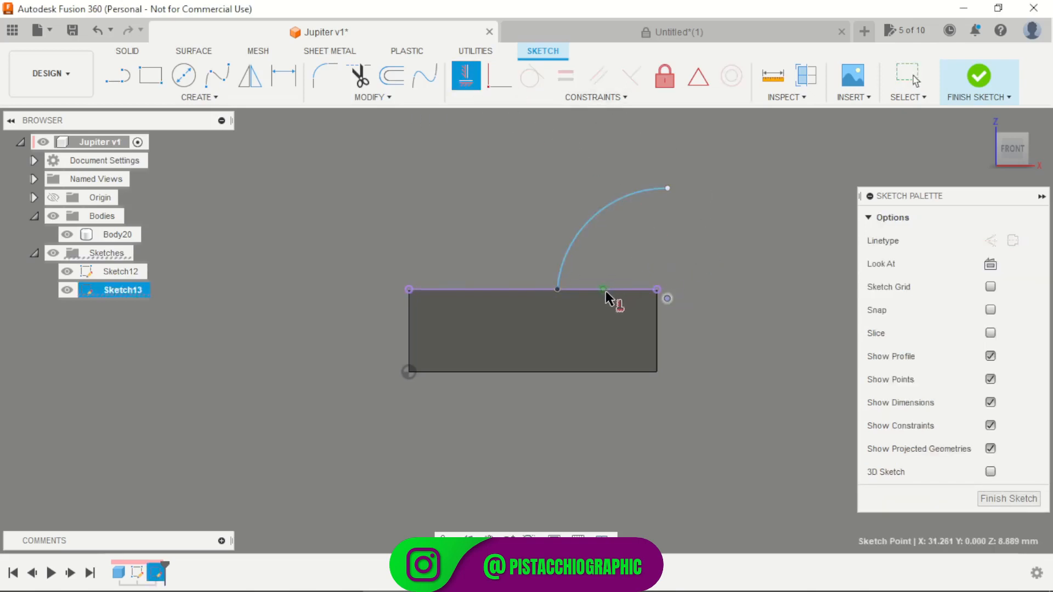
click(657, 289)
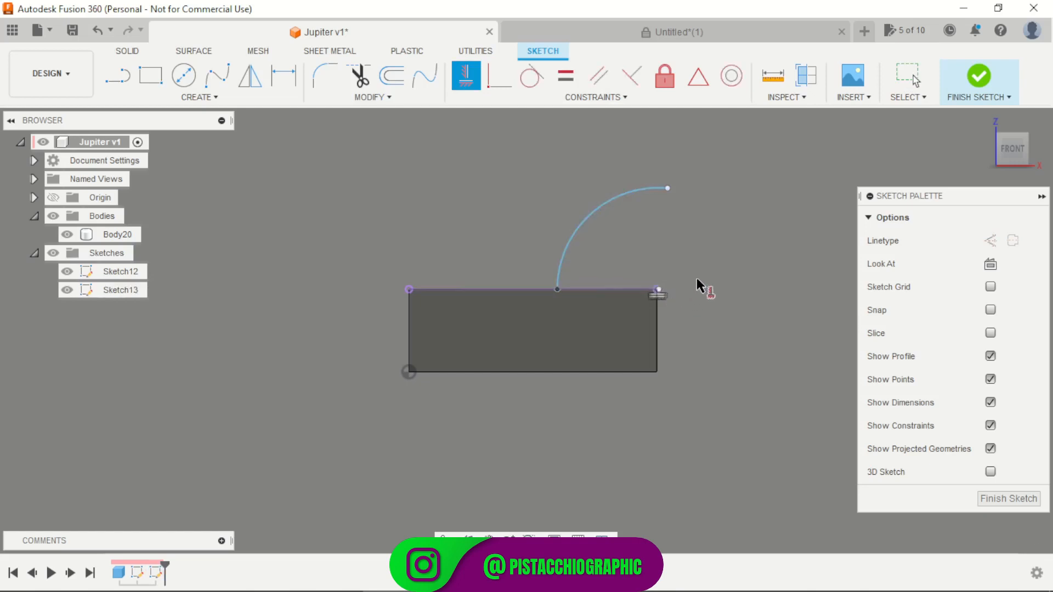
scroll(693, 277, up, 3)
click(635, 318)
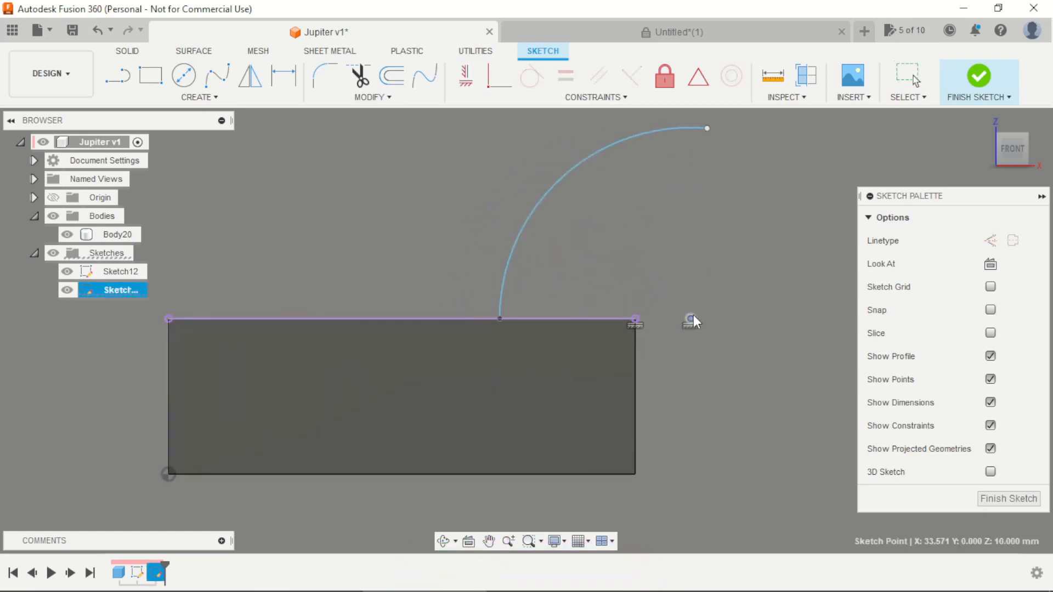
key(Escape)
Move the arc's lower endpoint along the upper edge and dimension the arc's radius at 15 mm
scroll(570, 292, down, 2)
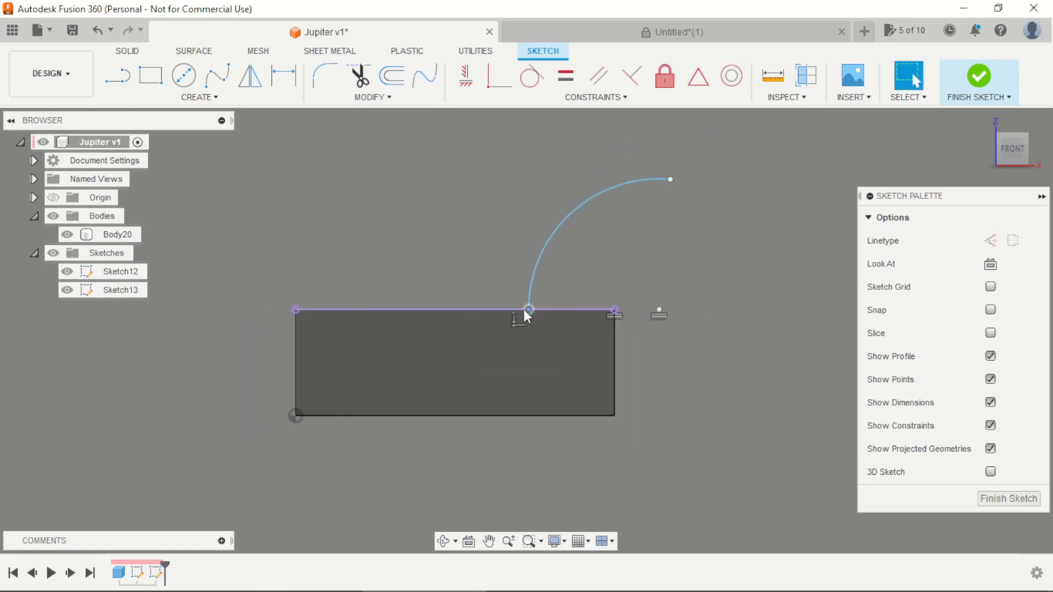
drag(527, 310, 504, 309)
key(d)
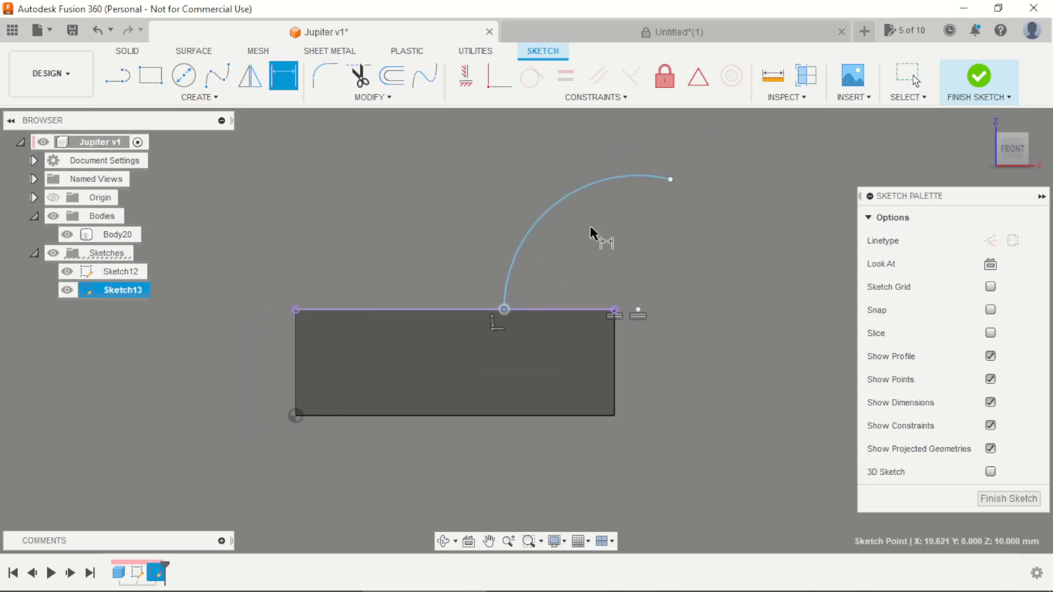
click(530, 230)
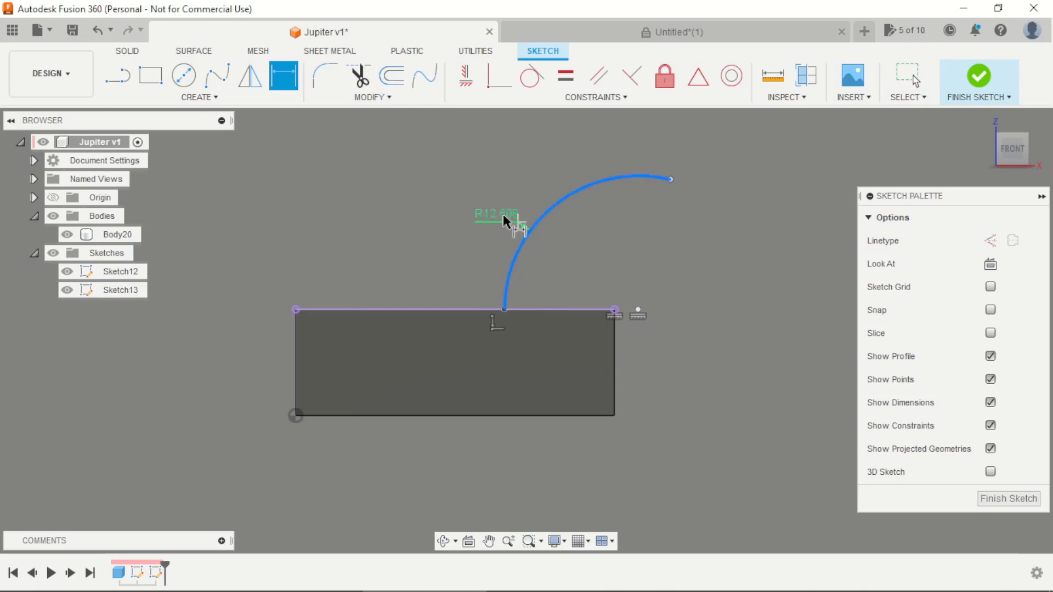
click(460, 199)
text(15)
key(Return)
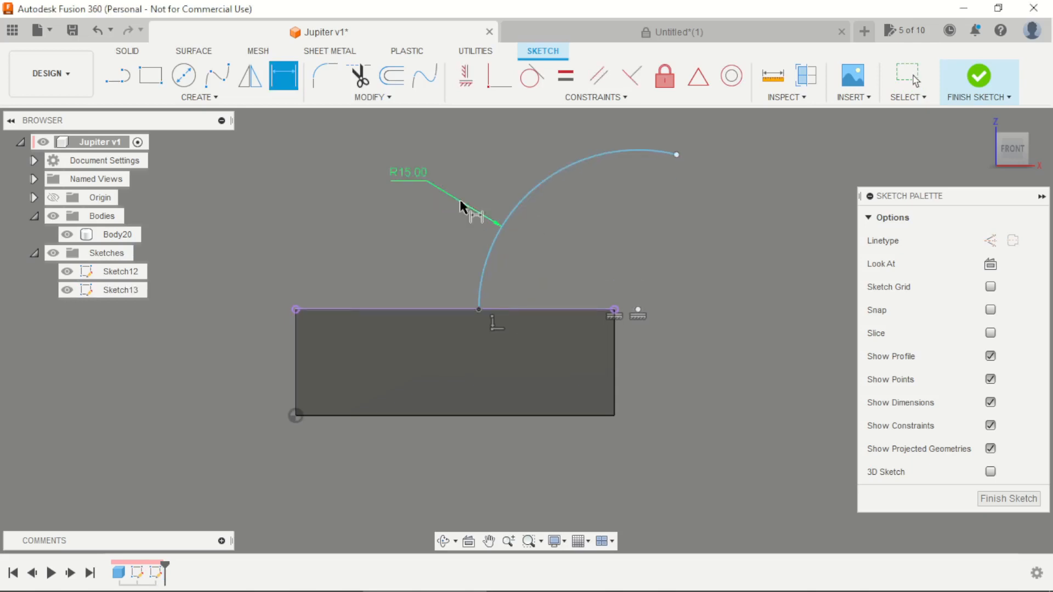
key(Escape)
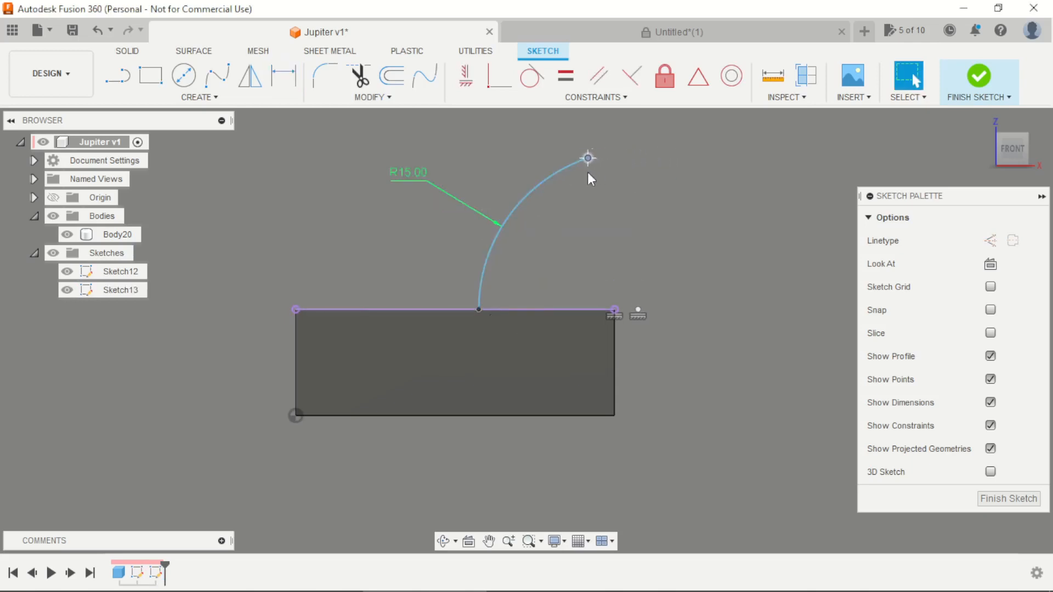
Shorten the arc by moving its free upper endpoint to about X 26.3, Z 23.8 mm, and finish the sketch
drag(588, 174, 586, 176)
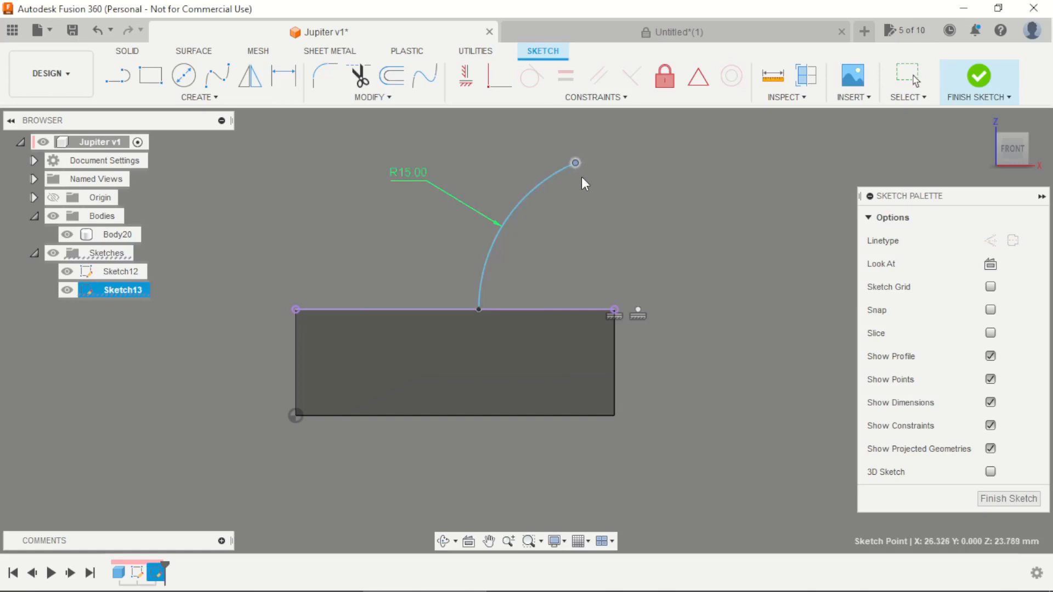
click(977, 80)
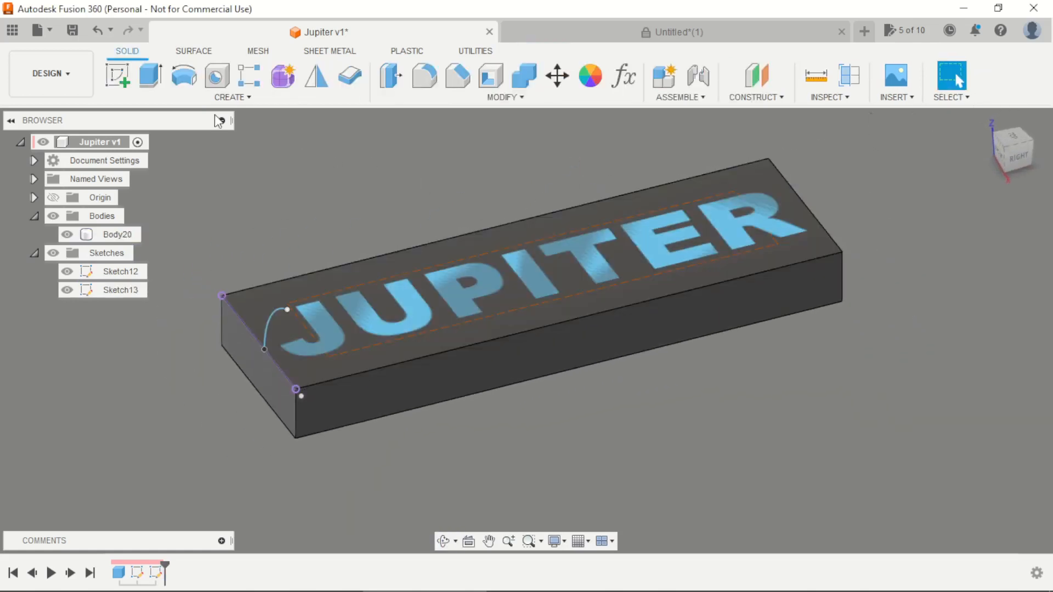
Sweep the JUPITER text profile along the arc as a single path, joined to the block
click(156, 100)
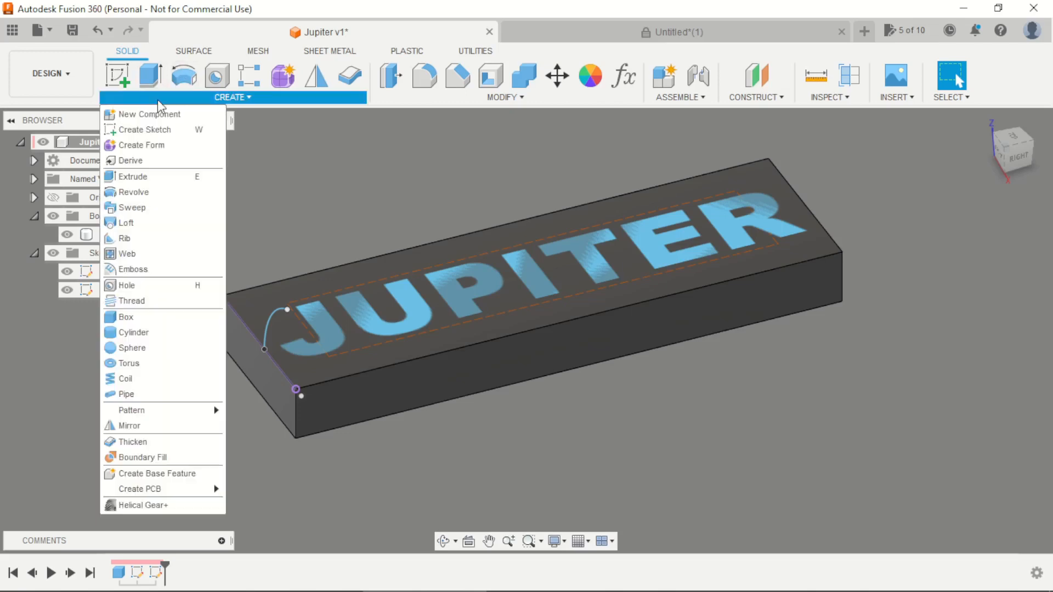
click(137, 205)
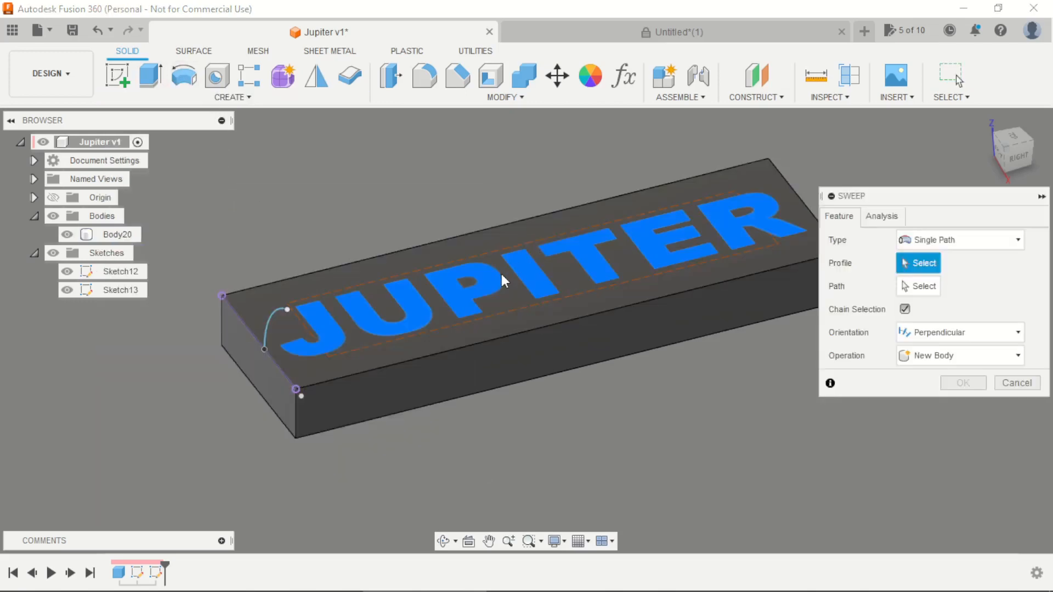
click(501, 275)
click(925, 286)
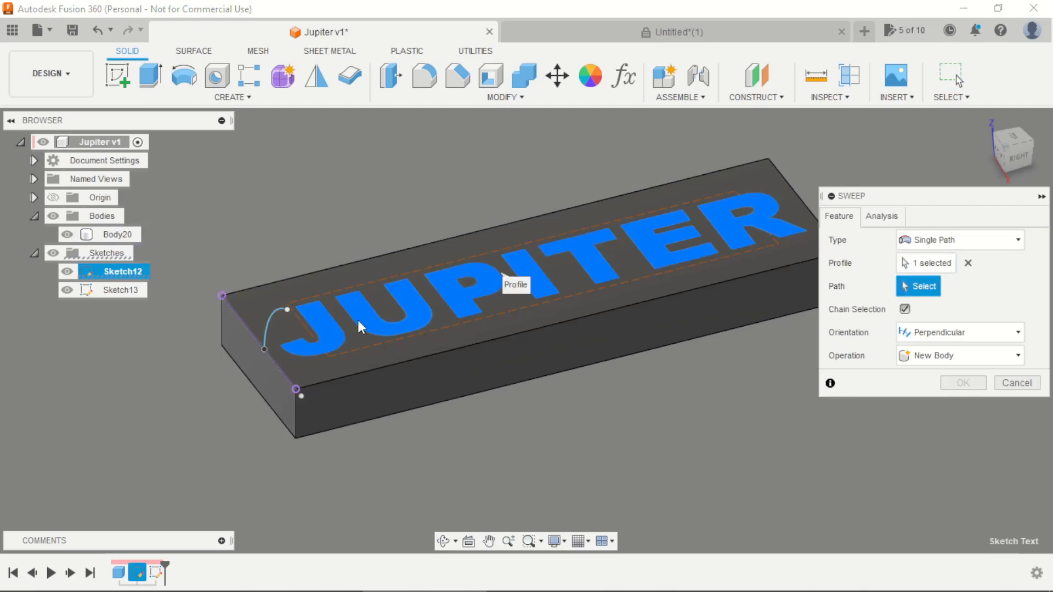
click(269, 317)
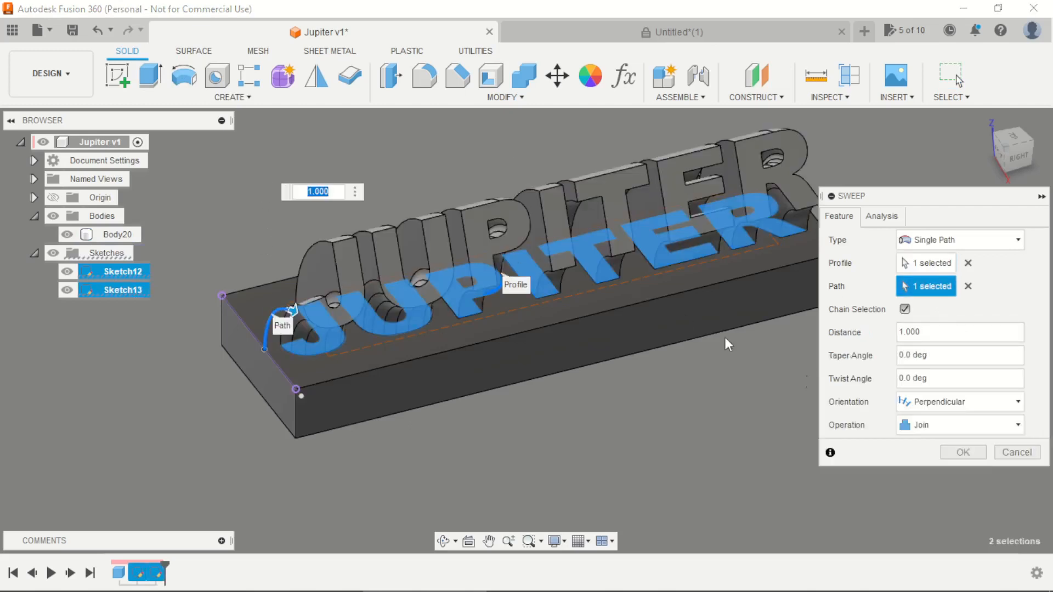
click(969, 451)
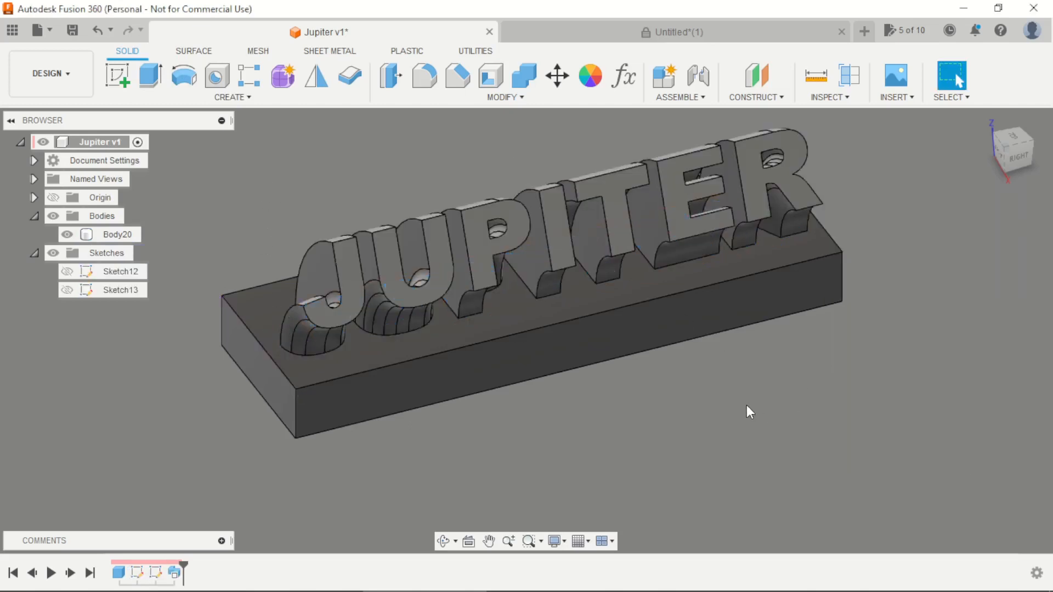
Show the arc sketch and move the arc's free endpoint, trying a short lean and a long curl of the lettering
shift+middle_drag(746, 408, 761, 378)
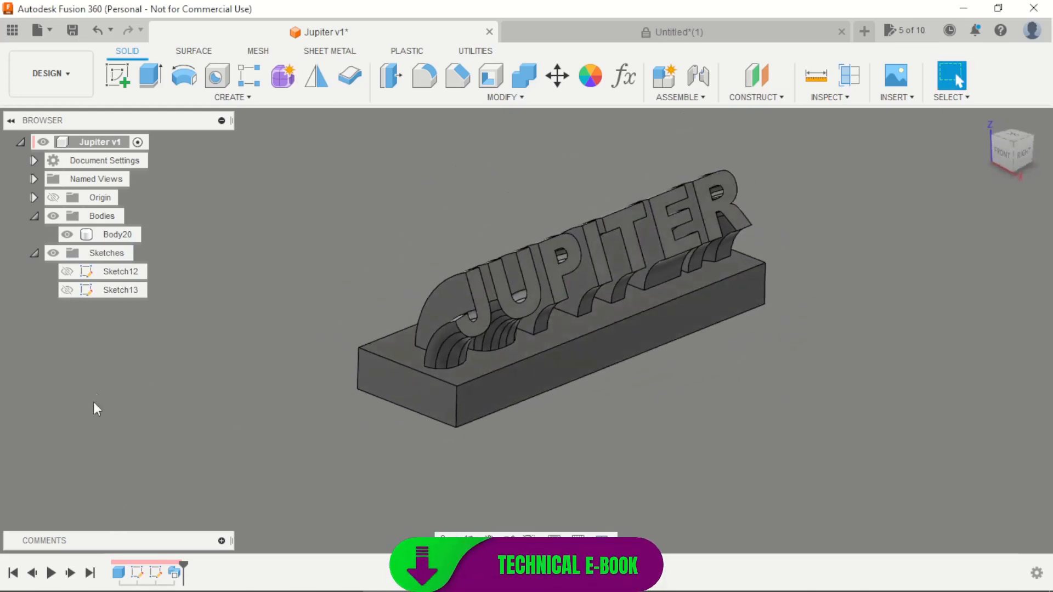
click(67, 290)
scroll(449, 341, up, 2)
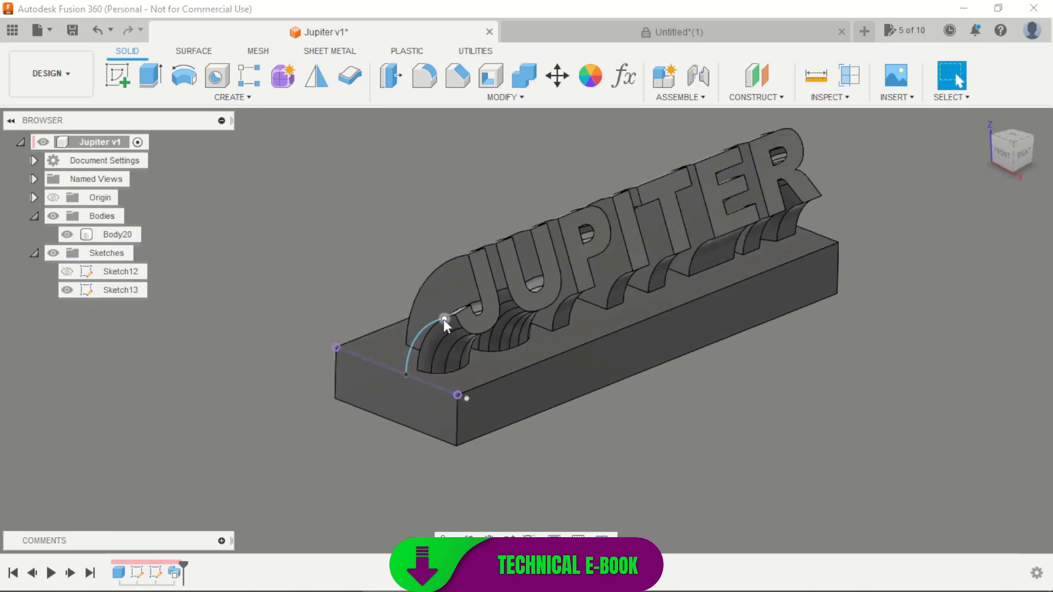
click(424, 328)
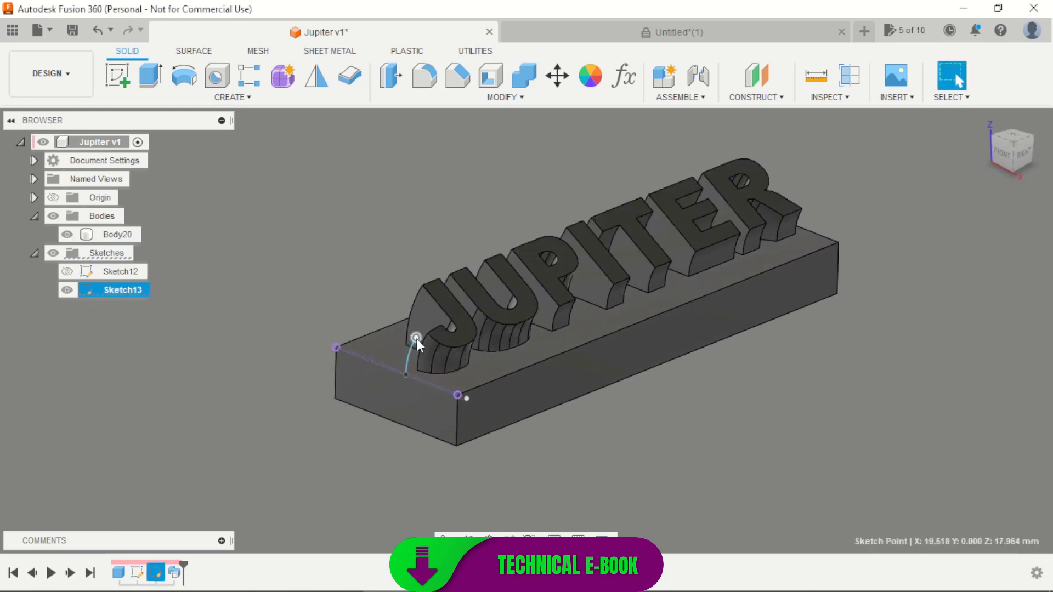
mouse_move(415, 338)
mouse_down()
mouse_move(504, 322)
mouse_move(522, 330)
mouse_up()
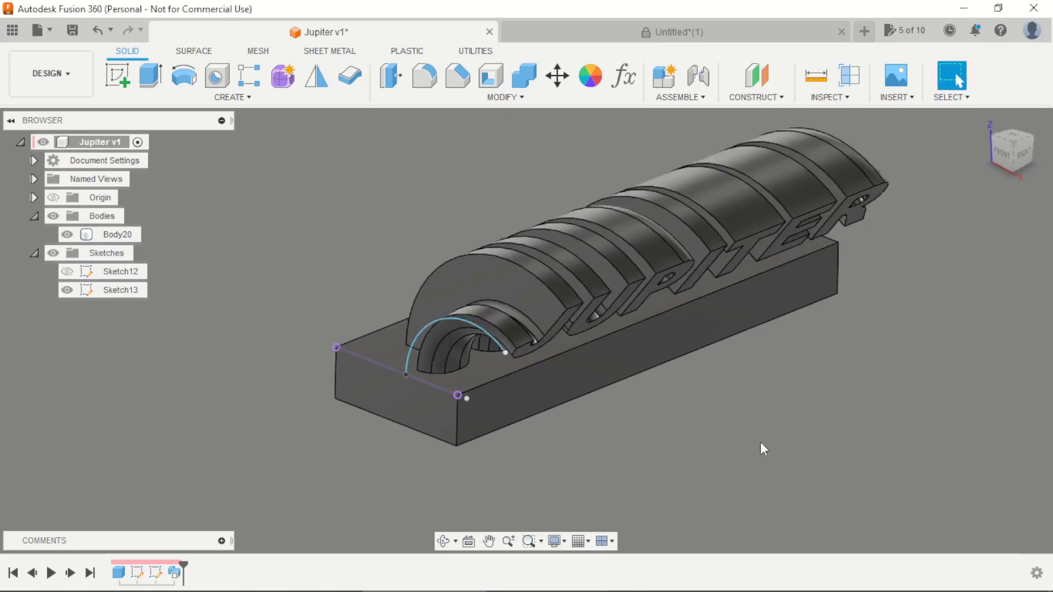
Shorten the arc path in the front view by moving its free endpoint back, so the lettering faces diagonally upward
shift+middle_drag(760, 442, 757, 384)
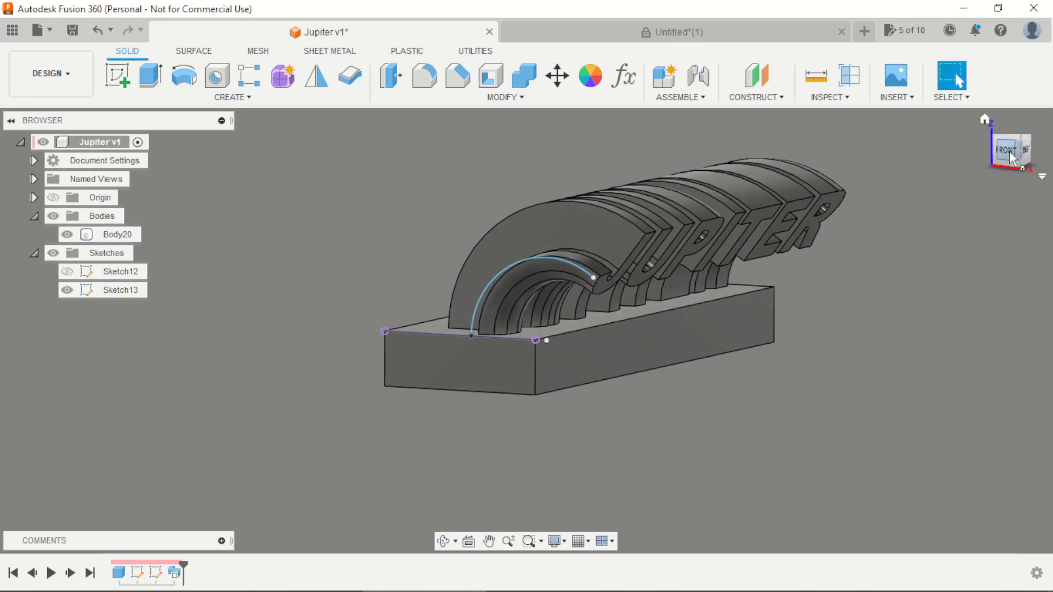
click(1009, 150)
drag(559, 253, 505, 272)
click(725, 312)
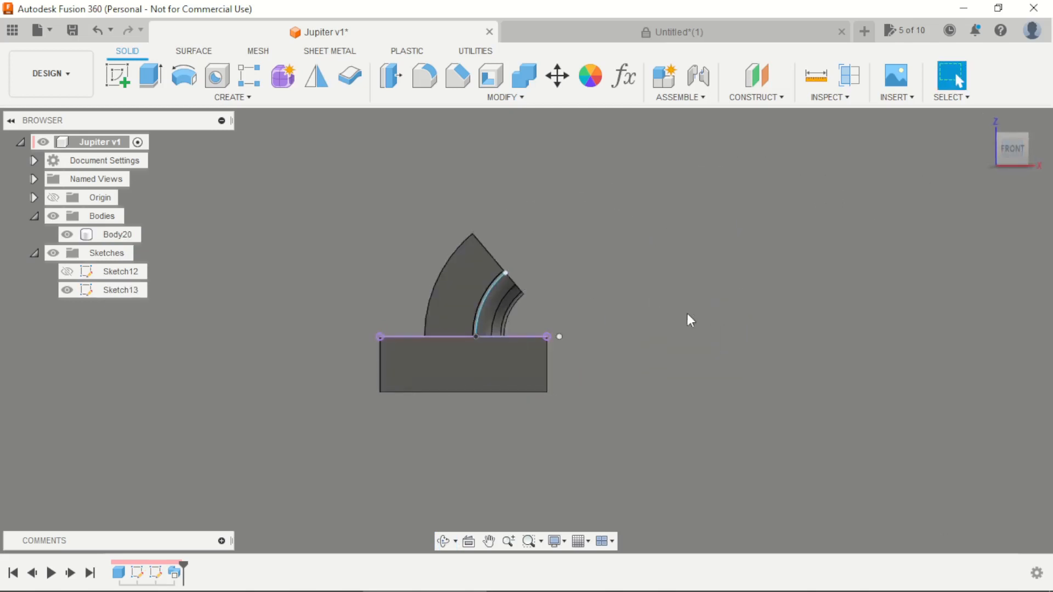
Apply the green paint appearance to the whole body
mouse_move(687, 314)
shift+middle_down()
mouse_move(631, 296)
mouse_move(539, 351)
mouse_move(754, 333)
shift+middle_up()
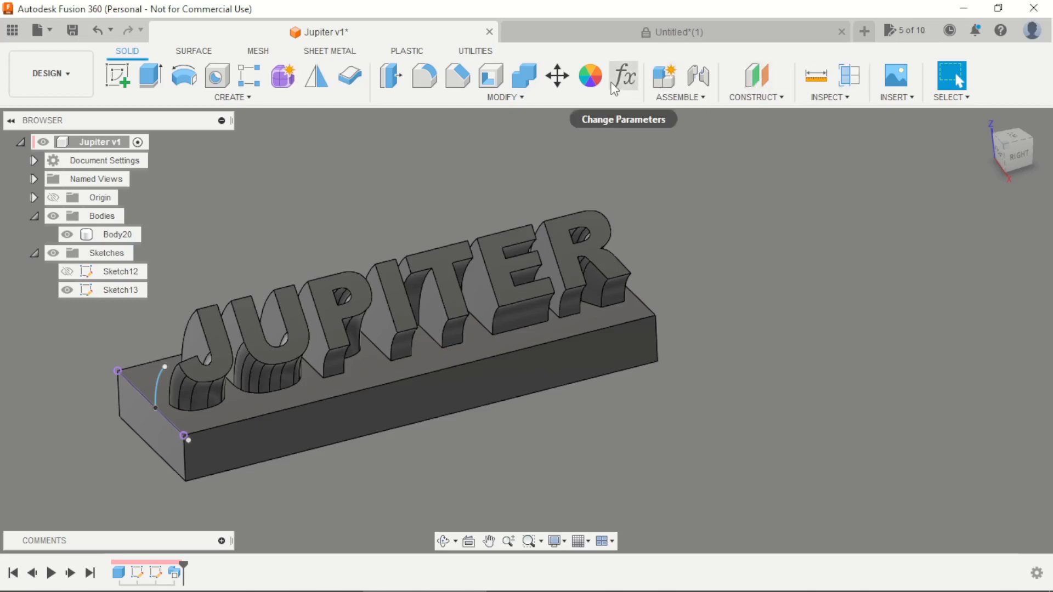
key(a)
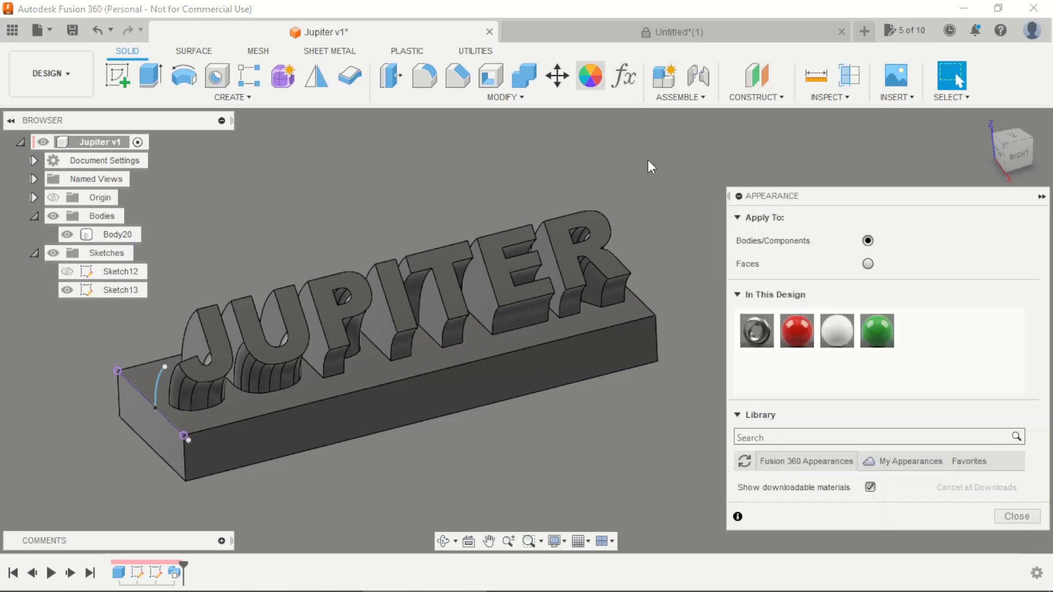
drag(876, 331, 565, 344)
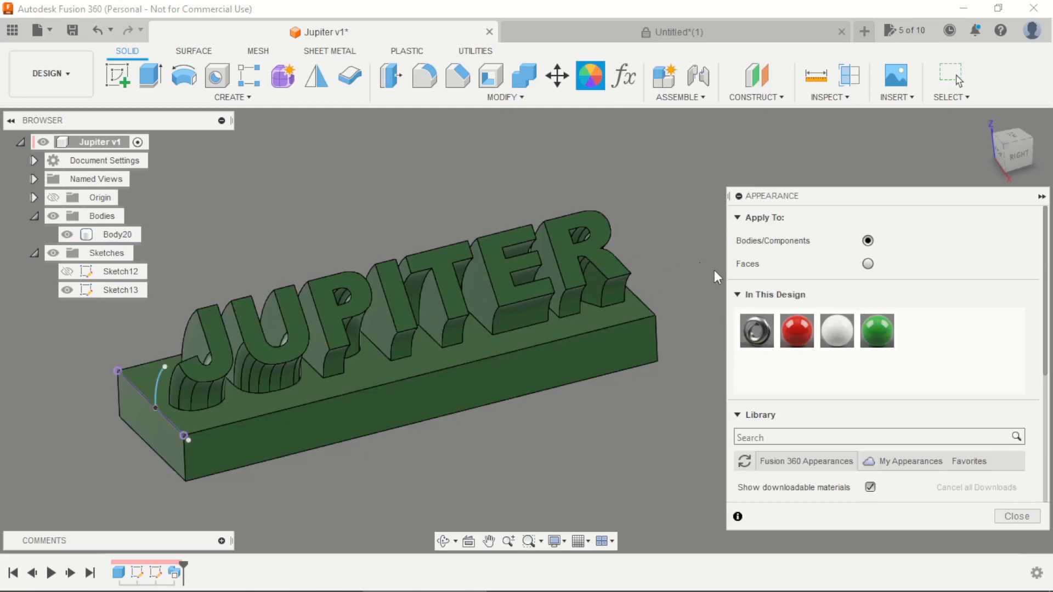
Apply Paint - Enamel Glossy (Red) to the front face of each of the seven JUPITER letters
click(867, 264)
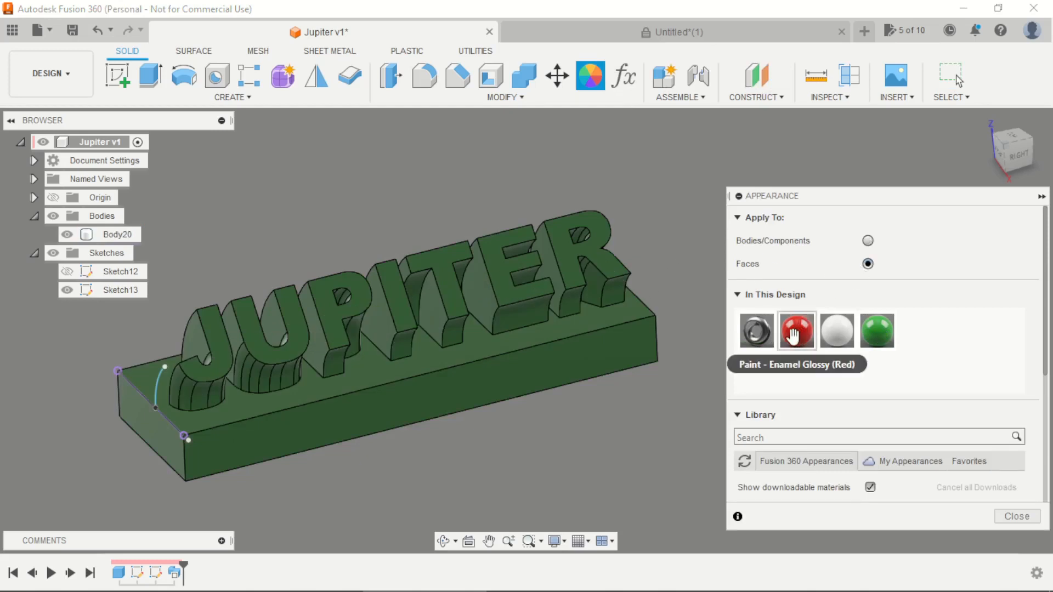
mouse_move(794, 334)
mouse_down()
mouse_move(572, 267)
mouse_move(580, 268)
mouse_up()
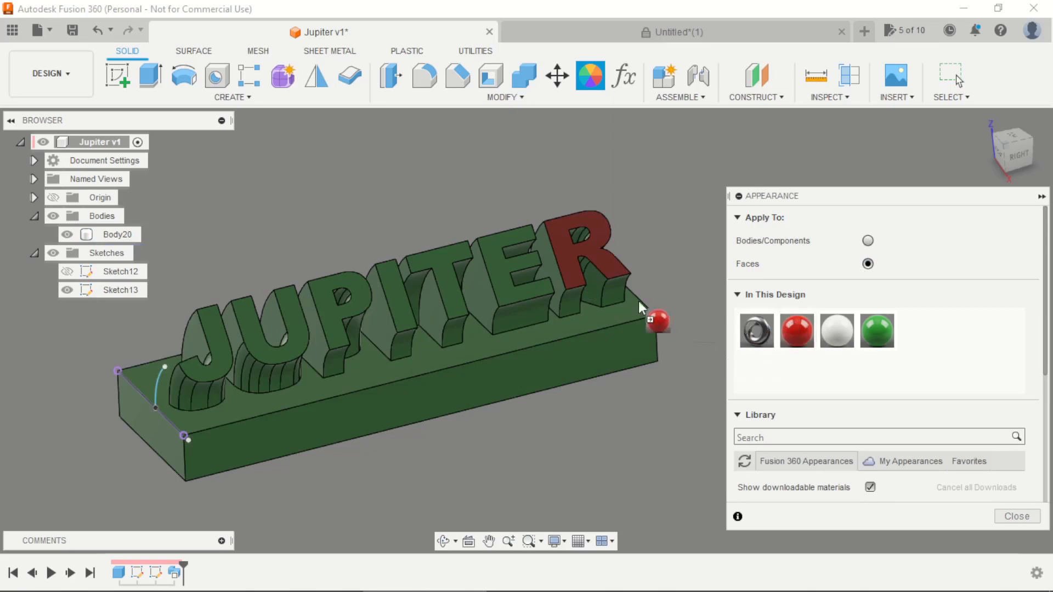
drag(512, 286, 400, 304)
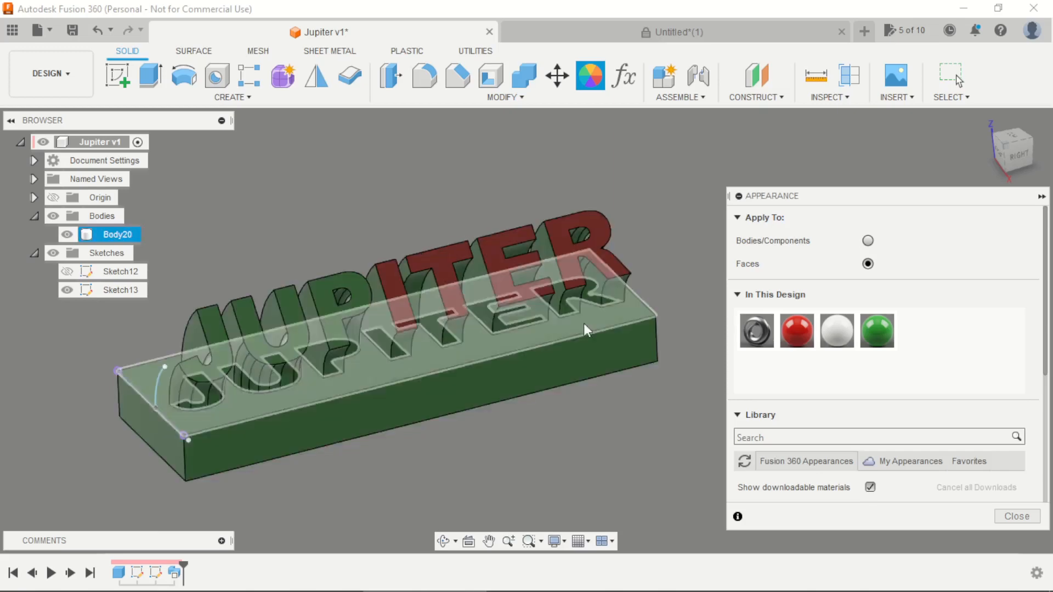
drag(800, 345, 330, 311)
drag(797, 330, 301, 331)
drag(797, 330, 218, 343)
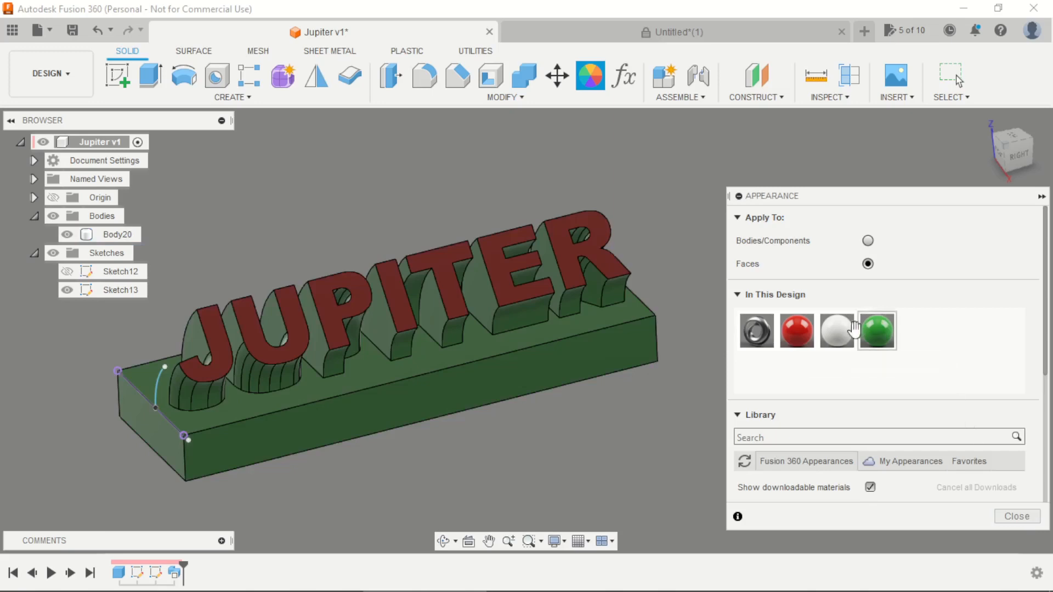
Apply Paint - Enamel Glossy (White) to the side faces of the block and finish the appearance changes
drag(854, 329, 584, 367)
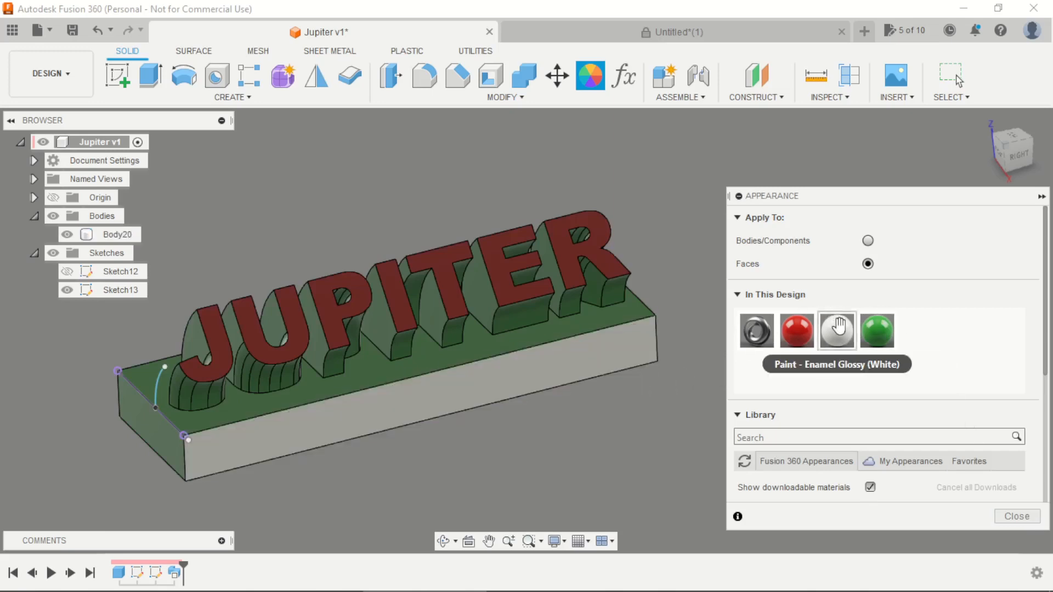
drag(838, 327, 162, 435)
shift+middle_drag(501, 404, 433, 493)
drag(837, 331, 364, 466)
drag(837, 331, 374, 458)
shift+middle_drag(374, 458, 715, 419)
click(1017, 516)
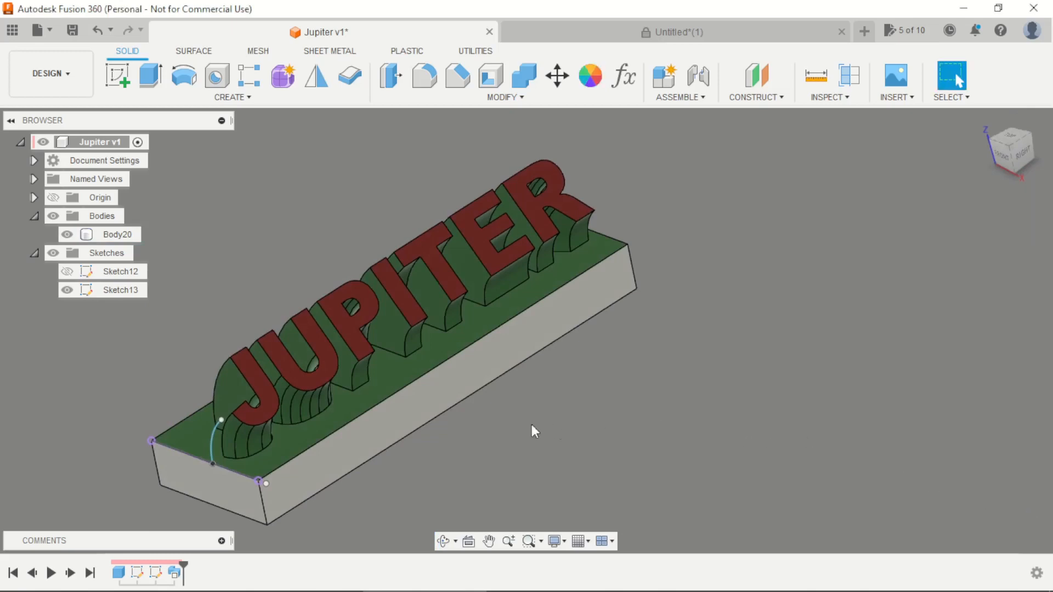
Hide the arc sketch and chamfer the block's four top edges with an equal distance of 2 mm
click(67, 290)
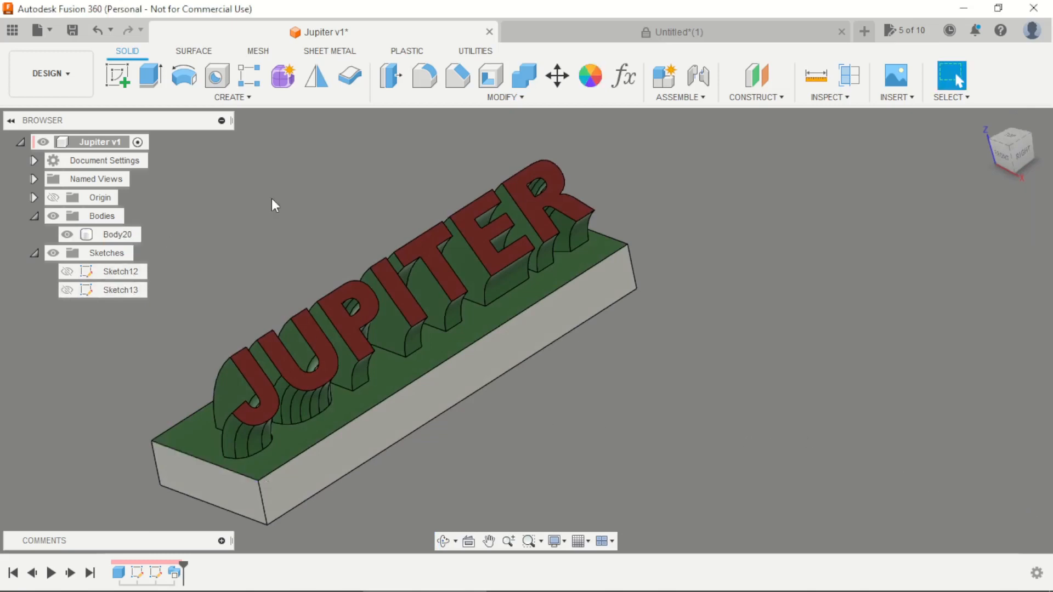
click(453, 90)
click(294, 460)
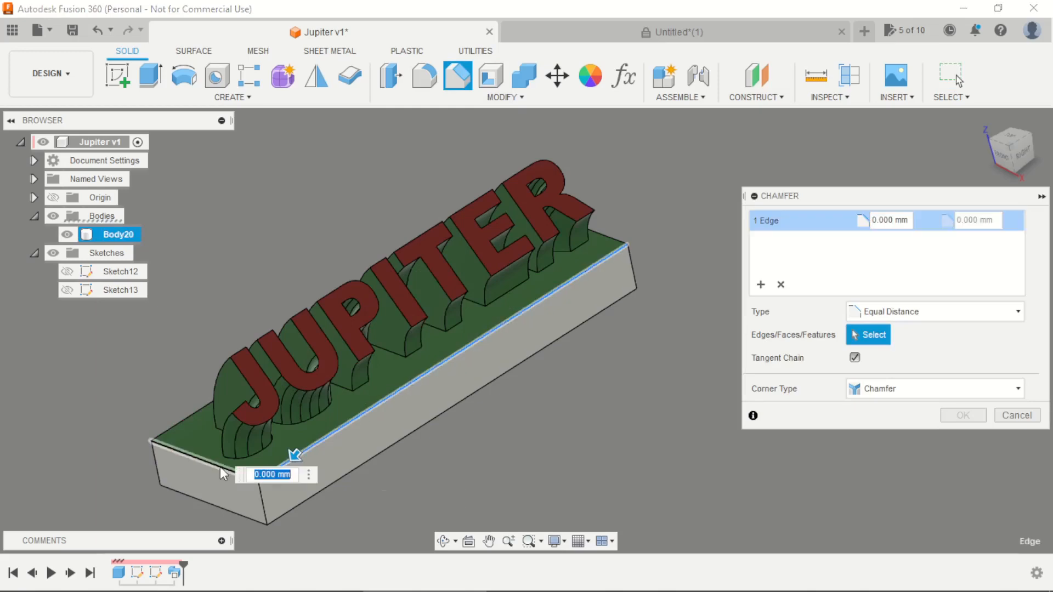
click(219, 466)
click(173, 429)
shift+middle_drag(600, 405, 623, 324)
click(624, 304)
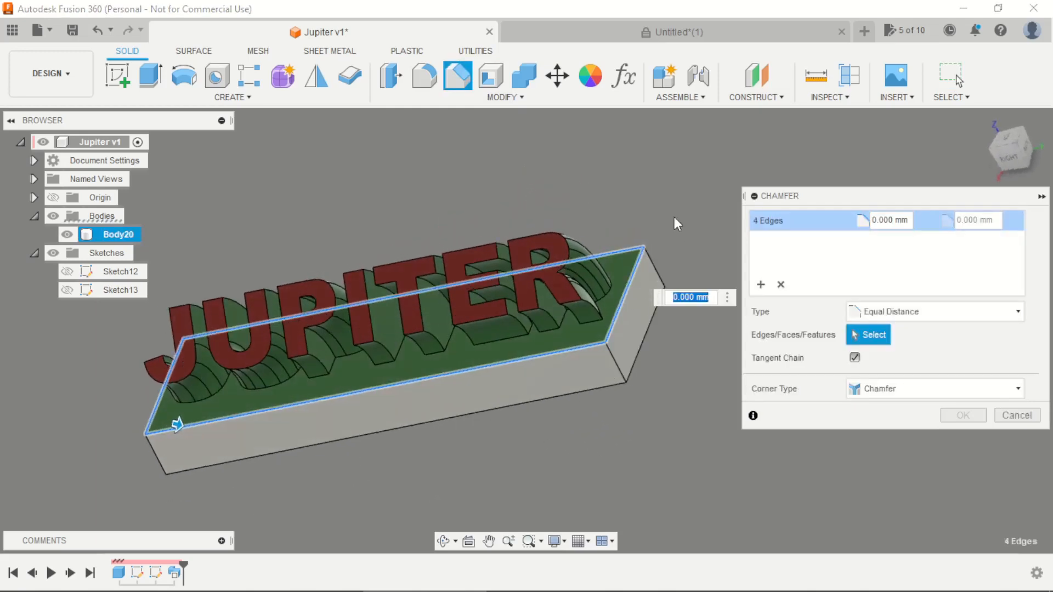
text(2)
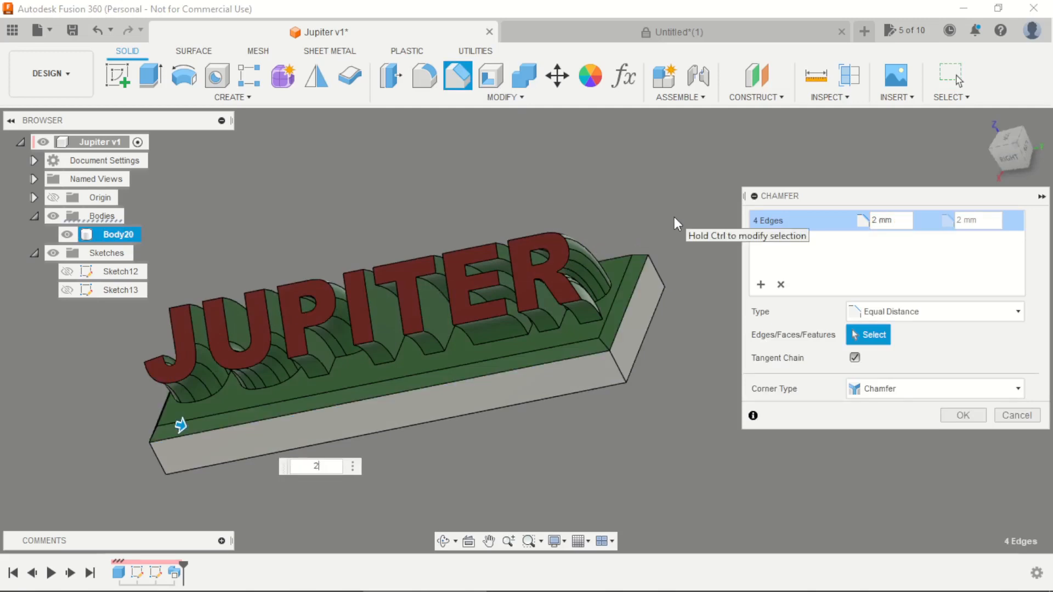
key(Return)
Apply the white enamel paint to the chamfer faces along the block's front long edge and front end
shift+middle_drag(694, 337, 711, 294)
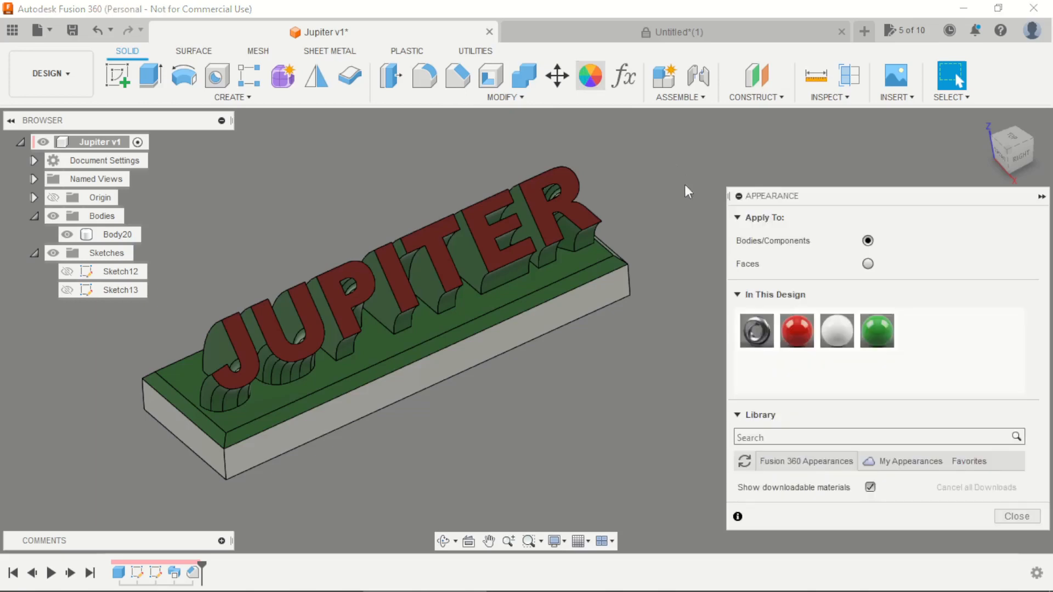
drag(836, 331, 805, 299)
click(868, 264)
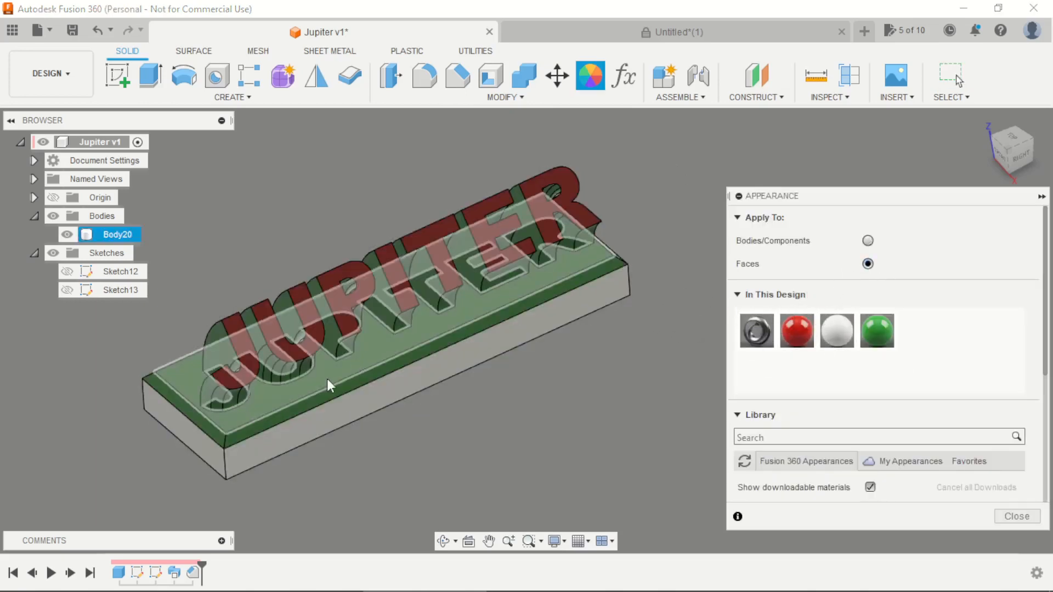
scroll(327, 378, up, 3)
drag(837, 330, 443, 348)
drag(252, 403, 269, 413)
Apply the white enamel paint to the two remaining chamfer faces on the rear of the block
scroll(644, 383, down, 5)
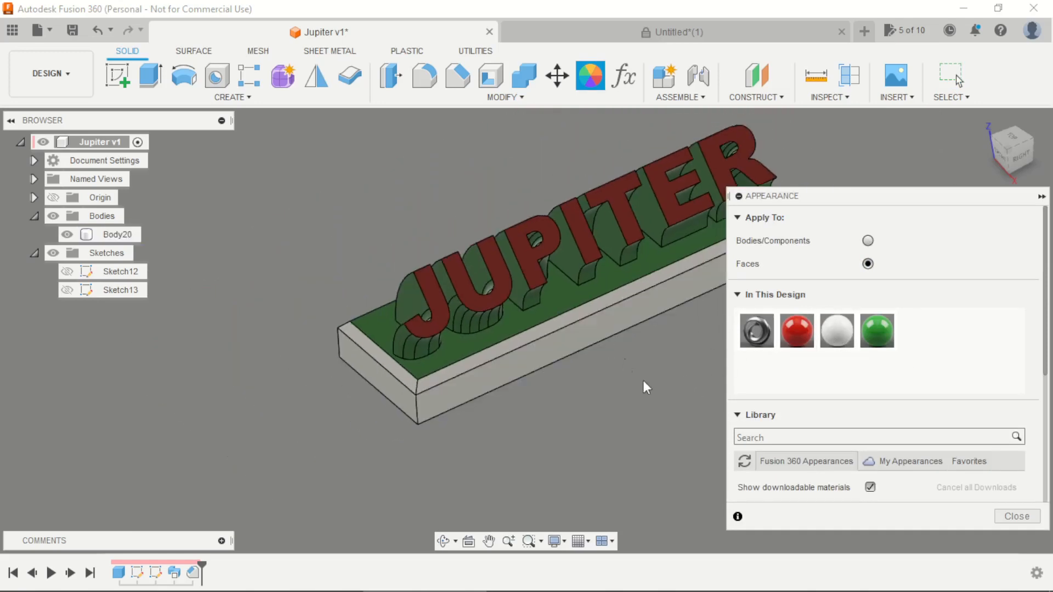
shift+middle_drag(644, 383, 469, 424)
scroll(702, 368, up, 3)
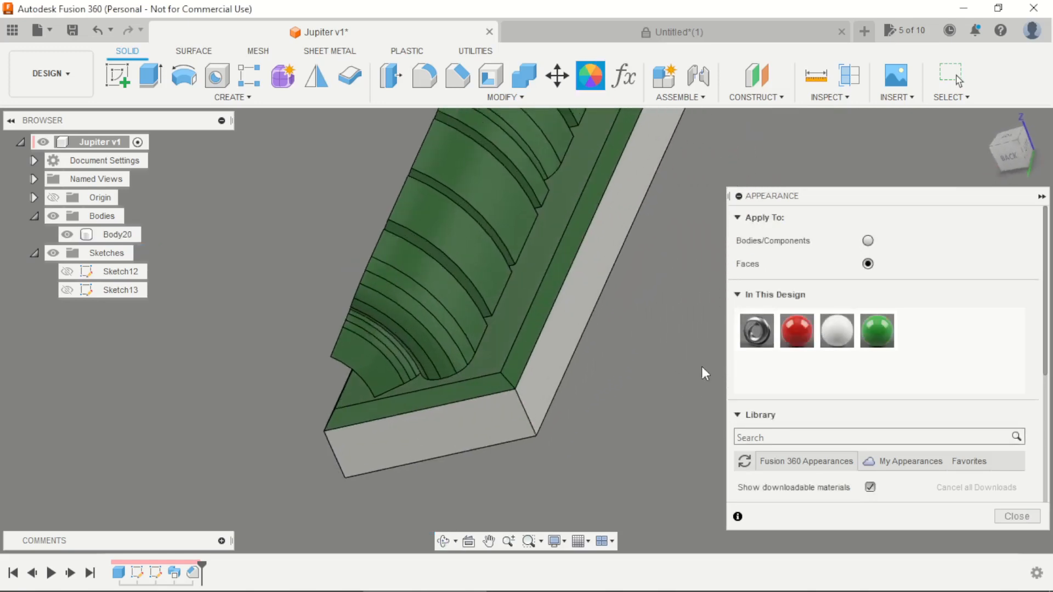
drag(836, 331, 514, 367)
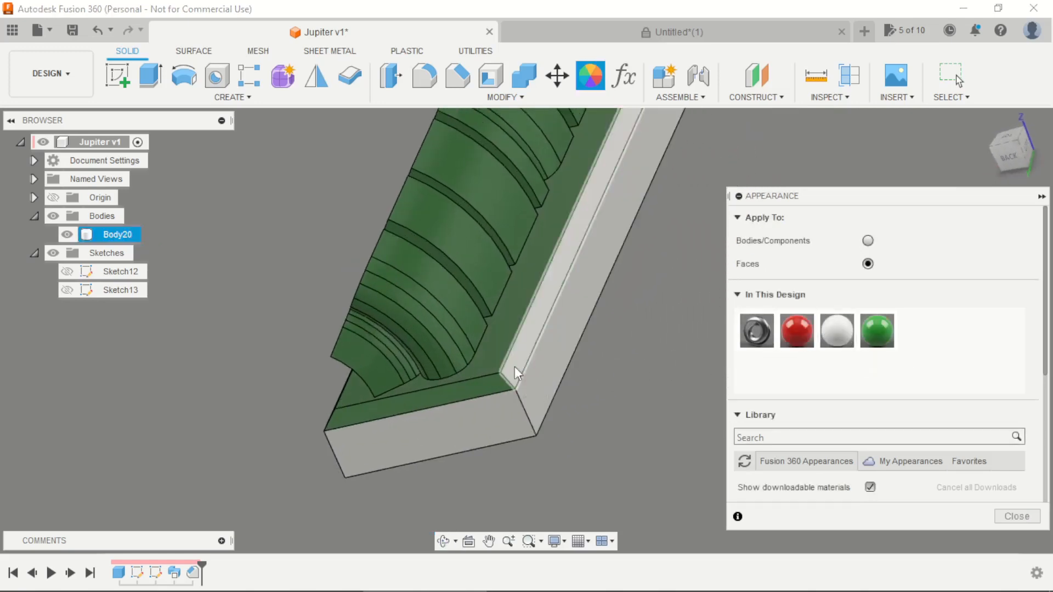
drag(836, 330, 492, 388)
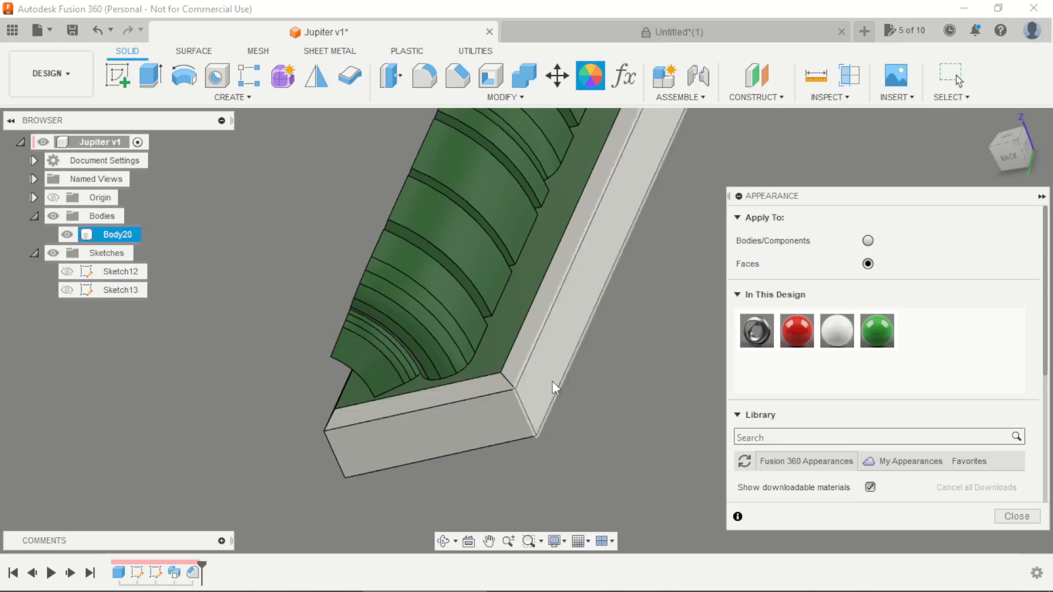
Repaint the block's vertical side faces with the green paint and finish the appearance changes
scroll(604, 373, down, 4)
shift+middle_drag(632, 384, 486, 382)
scroll(486, 382, up, 3)
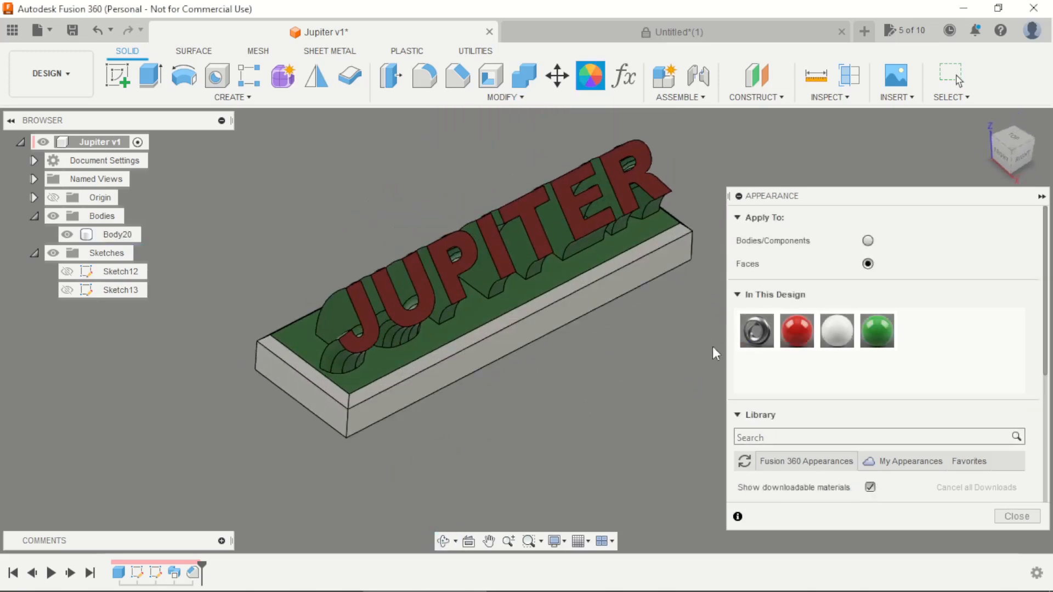
drag(877, 331, 605, 382)
drag(350, 416, 340, 414)
shift+middle_drag(340, 413, 467, 384)
drag(877, 331, 420, 418)
scroll(532, 392, down, 3)
shift+middle_drag(532, 390, 516, 450)
scroll(633, 373, up, 4)
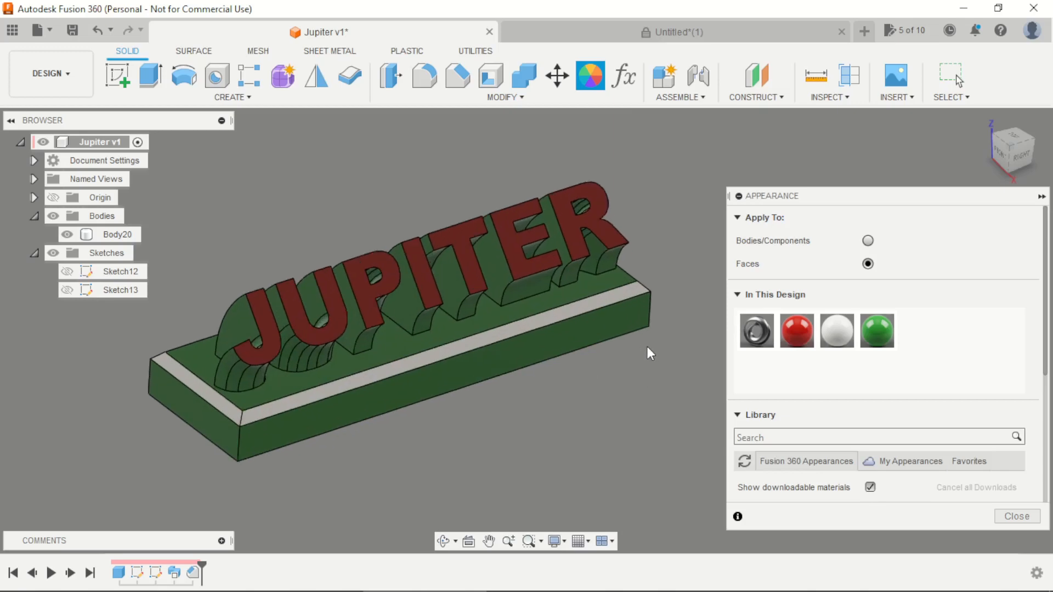
click(1017, 516)
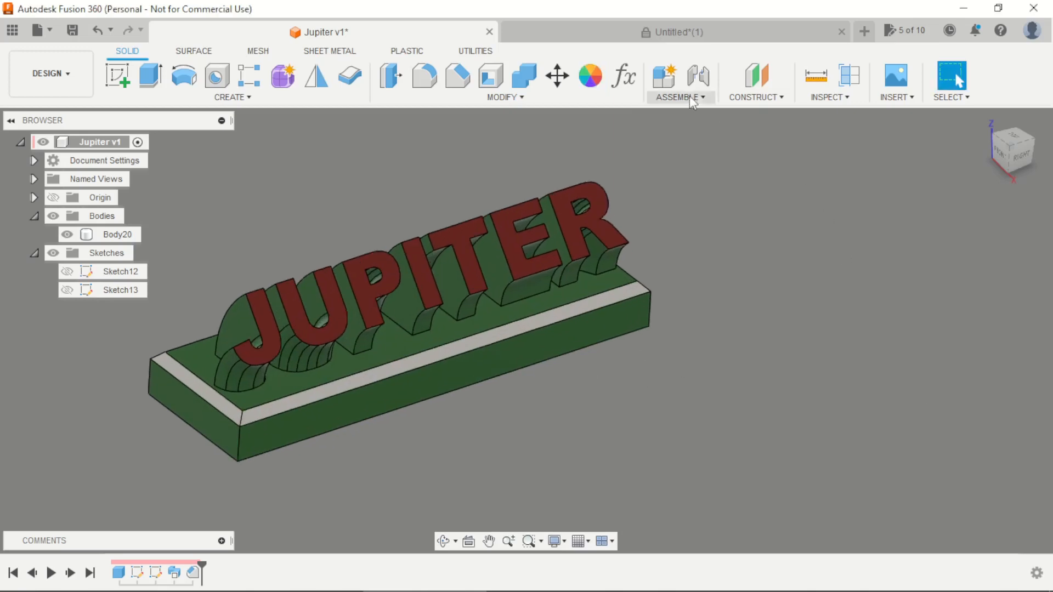
View the swept SUBSCRIBE example in the other open design, then return to the Jupiter design
click(663, 39)
shift+middle_drag(753, 355, 899, 433)
click(396, 34)
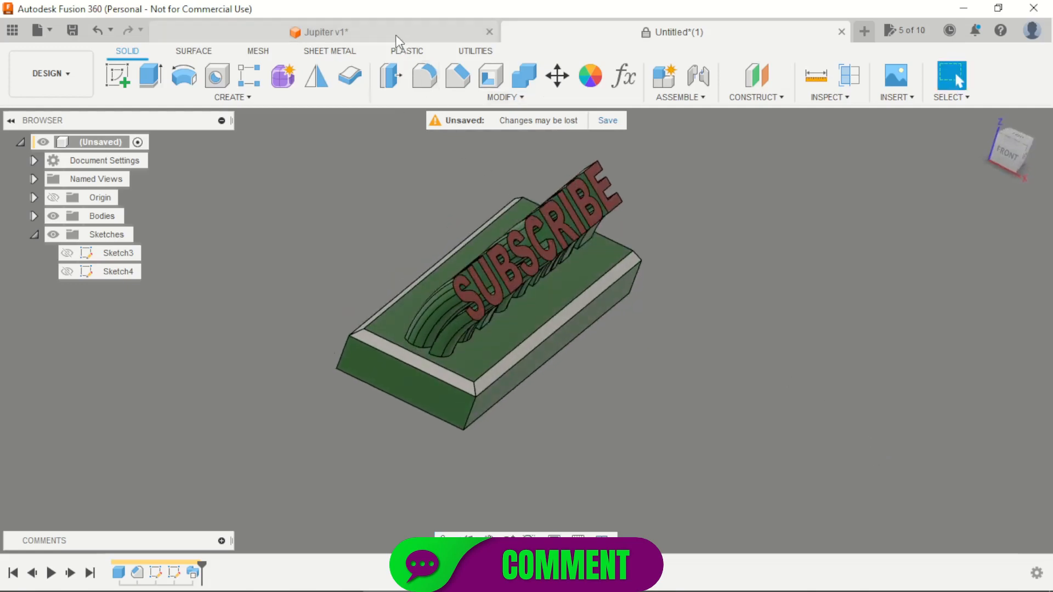